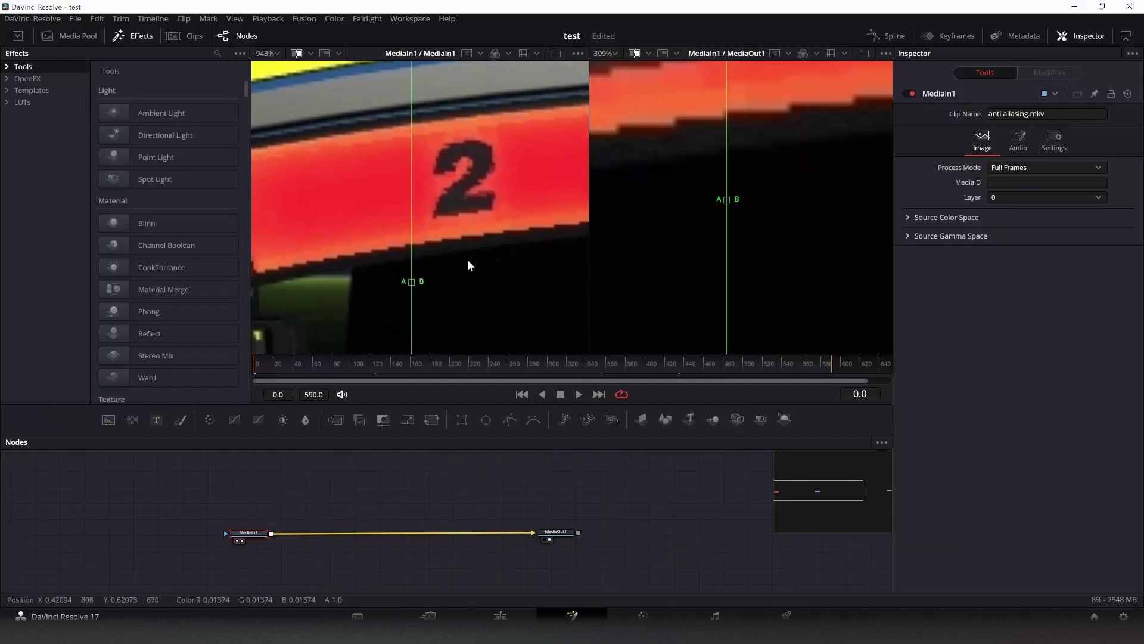
# Add a Custom Filter node and insert it into the connection between MediaIn1 and MediaOut1.
pyautogui.moveTo(471, 259); pyautogui.dragTo(536, 243)
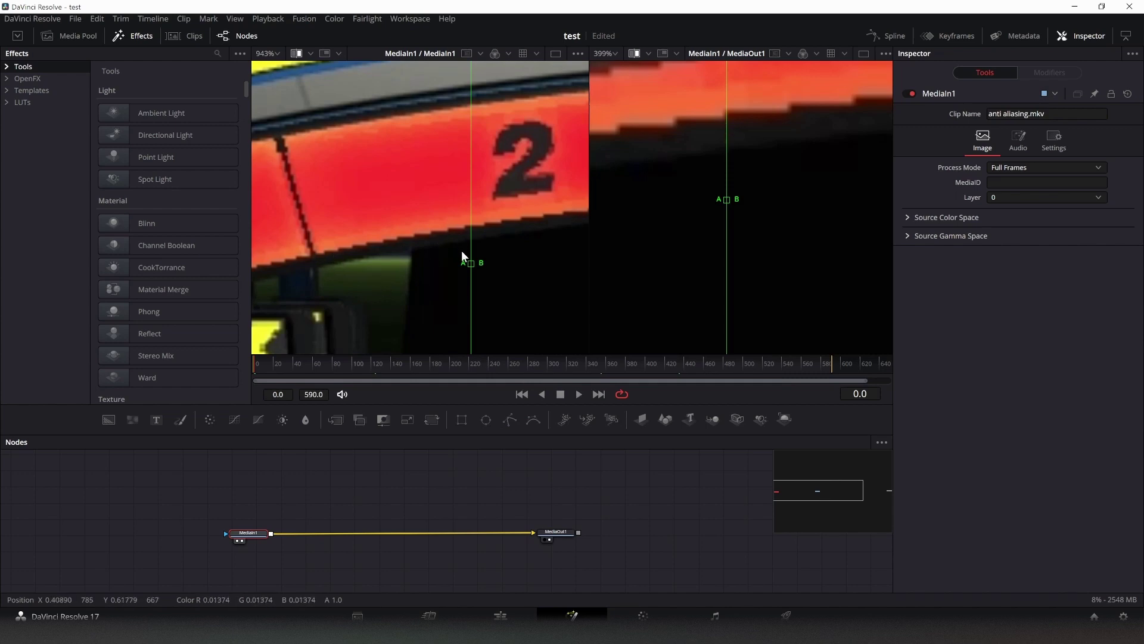
pyautogui.moveTo(527, 256); pyautogui.dragTo(497, 249)
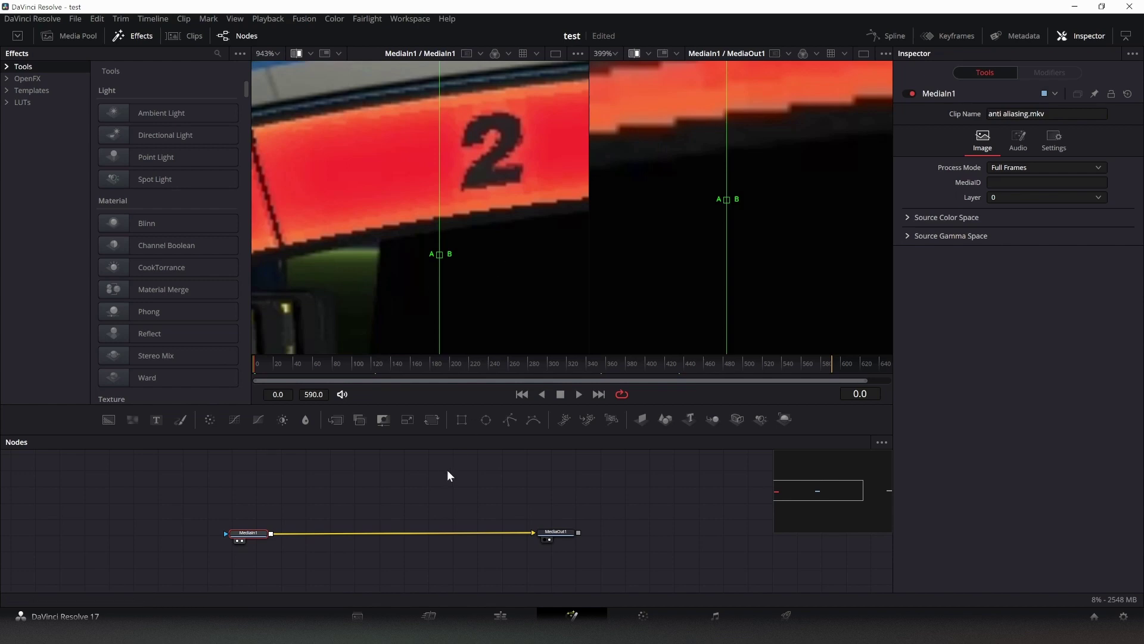
pyautogui.click(474, 502)
pyautogui.hotkey('shift', 'space')
pyautogui.write('customf')
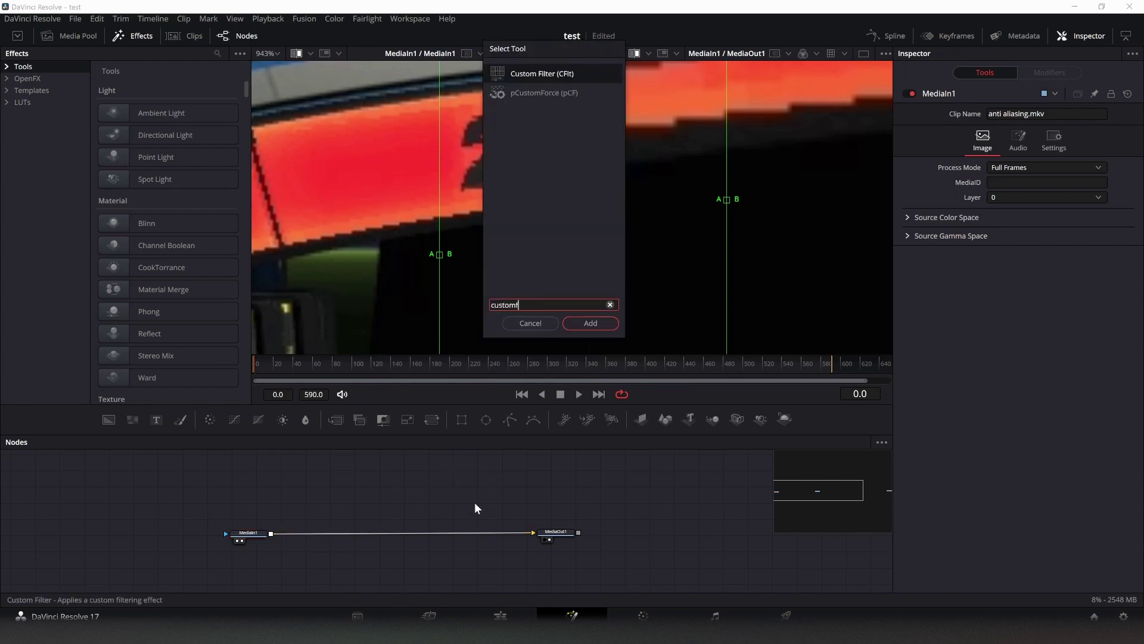
pyautogui.press('Return')
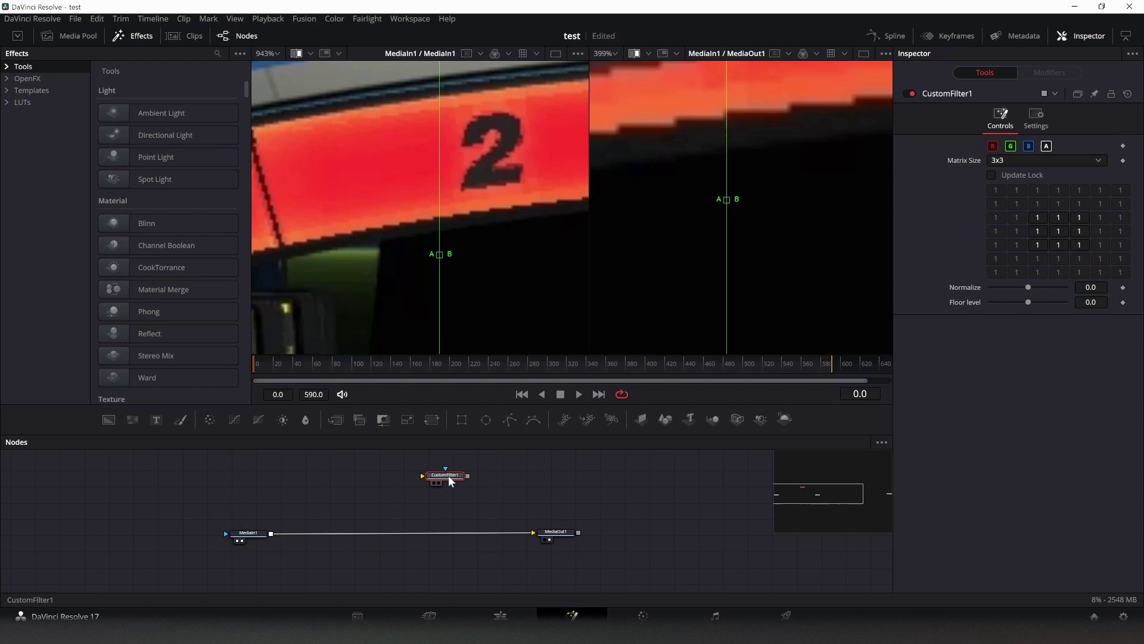
pyautogui.moveTo(452, 477); pyautogui.dragTo(404, 535)
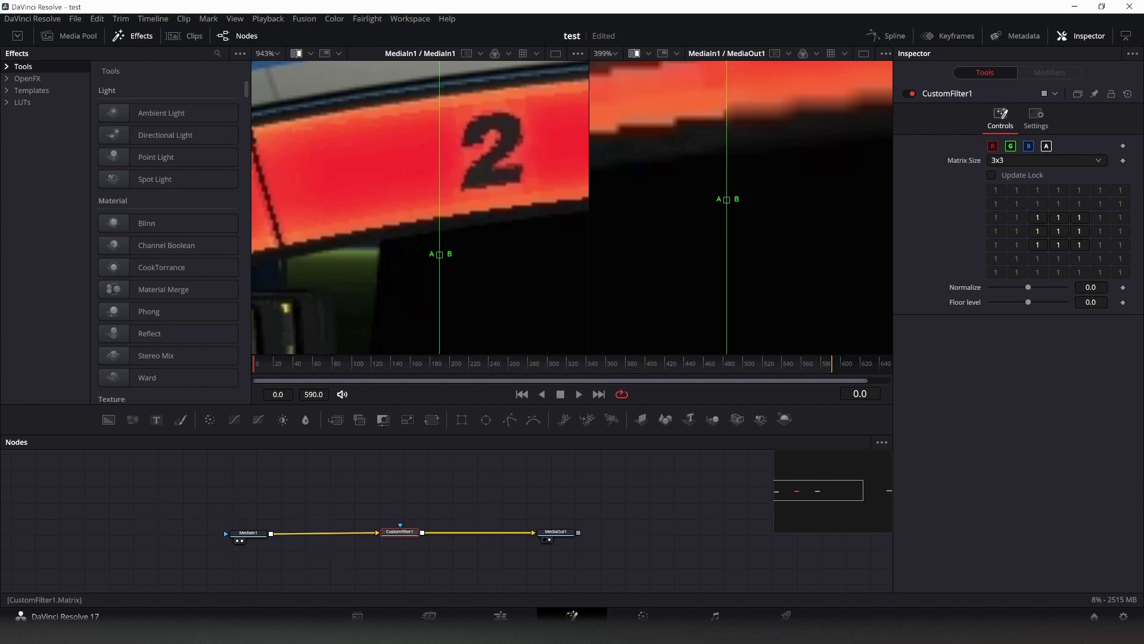
# Set the four corner cells of CustomFilter1's 3x3 matrix to 0 and compare the edges across the MediaOut1 view's wipe divider.
pyautogui.doubleClick(1037, 218)
pyautogui.write('0')
pyautogui.doubleClick(1078, 218)
pyautogui.write('0')
pyautogui.doubleClick(1037, 245)
pyautogui.write('0')
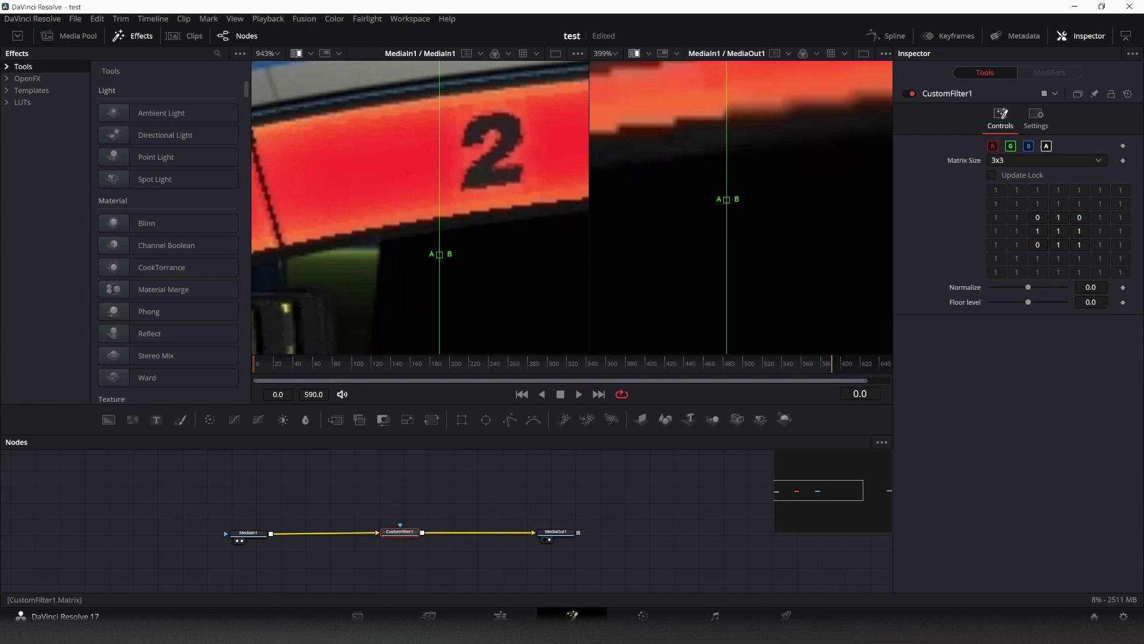
pyautogui.doubleClick(1079, 245)
pyautogui.write('0')
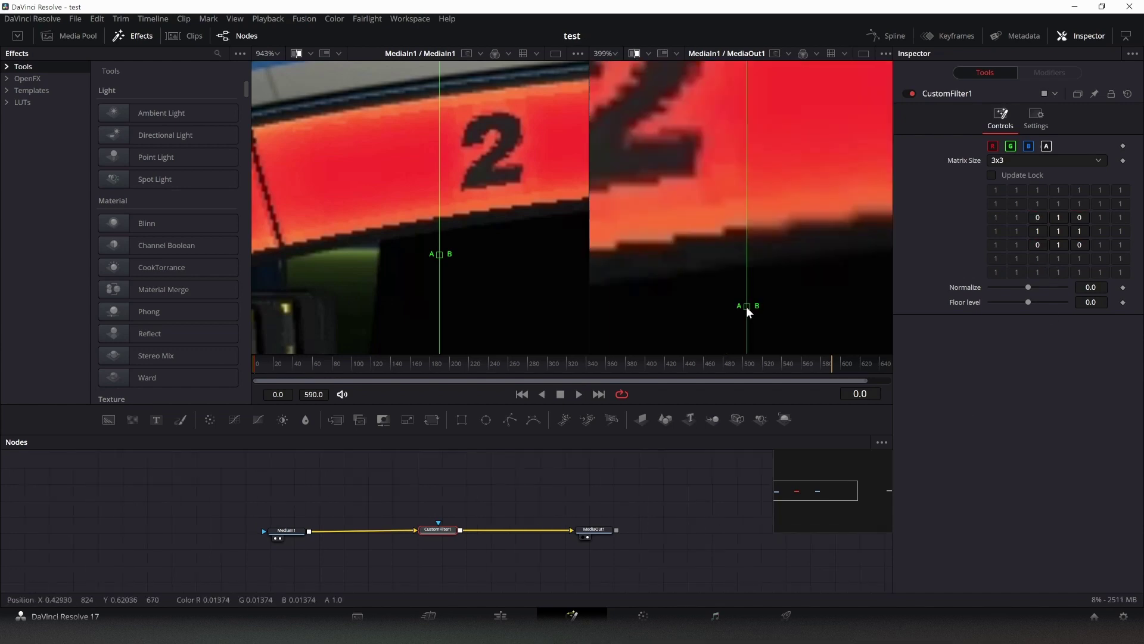
pyautogui.moveTo(749, 308); pyautogui.dragTo(687, 305)
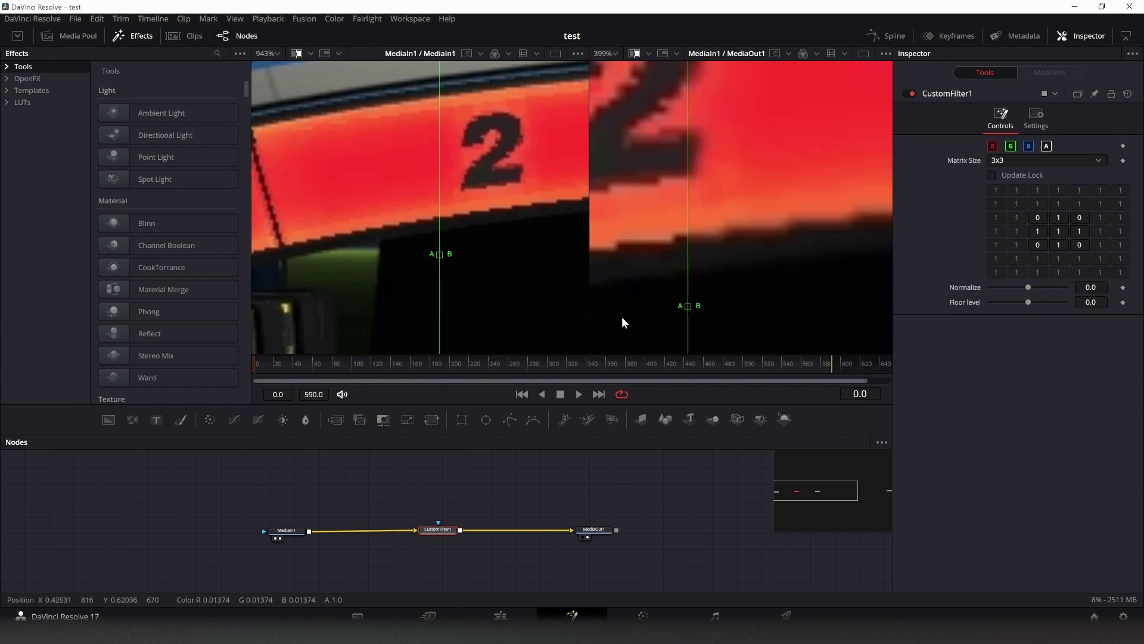
pyautogui.moveTo(624, 322); pyautogui.dragTo(745, 292)
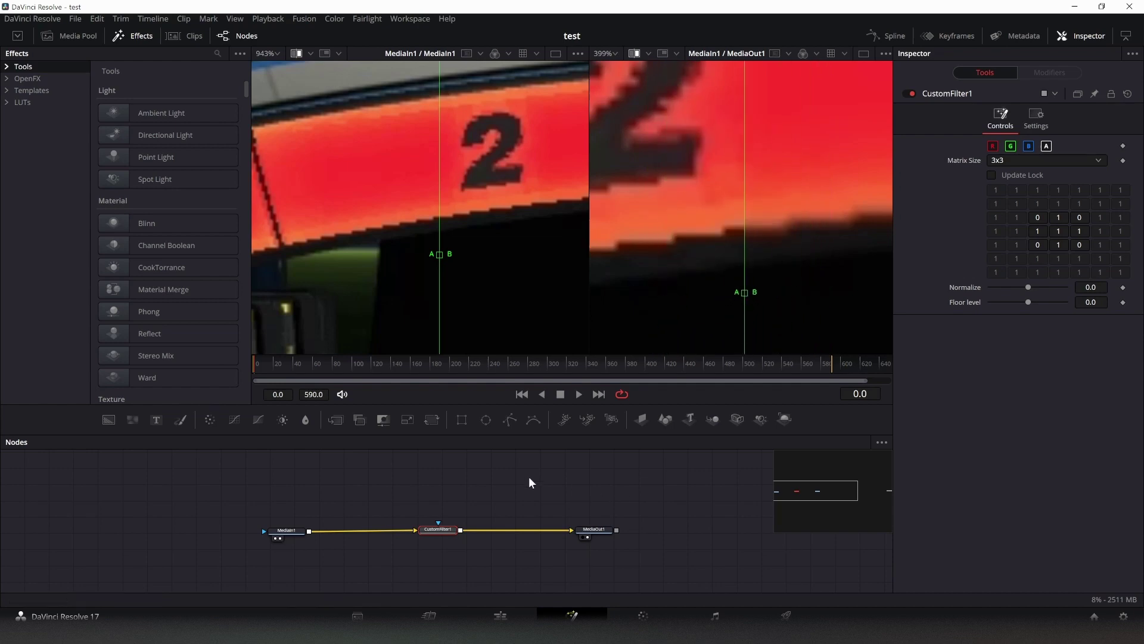
# Add a Custom Tool node above CustomFilter1, fed from MediaIn1, and save the project.
pyautogui.scroll(1, 542, 480)
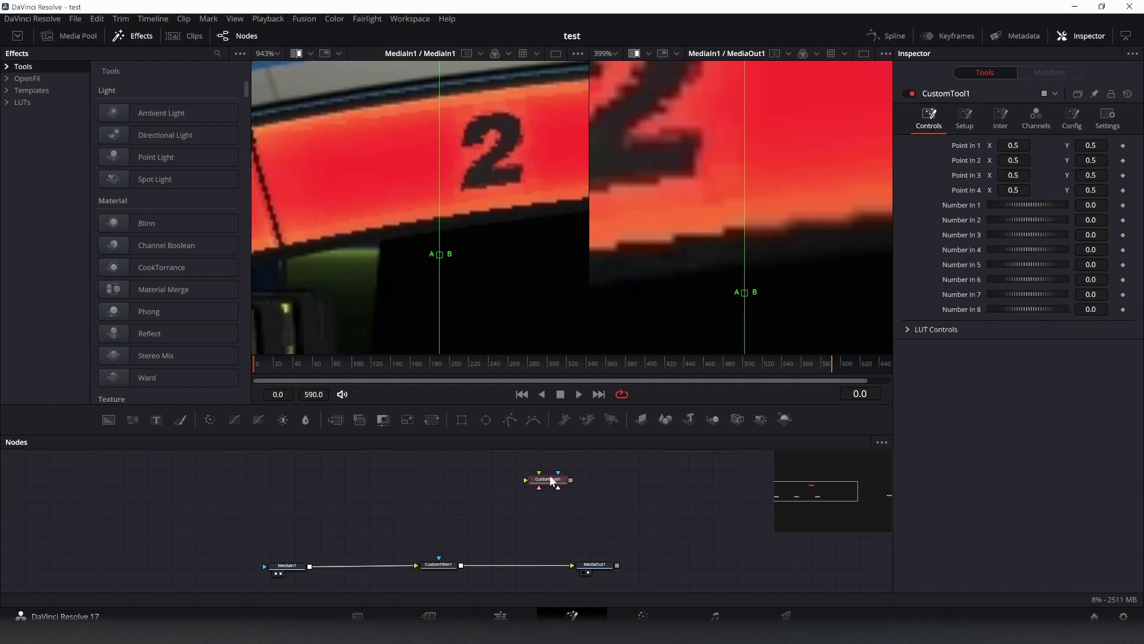
pyautogui.moveTo(553, 479); pyautogui.dragTo(438, 529)
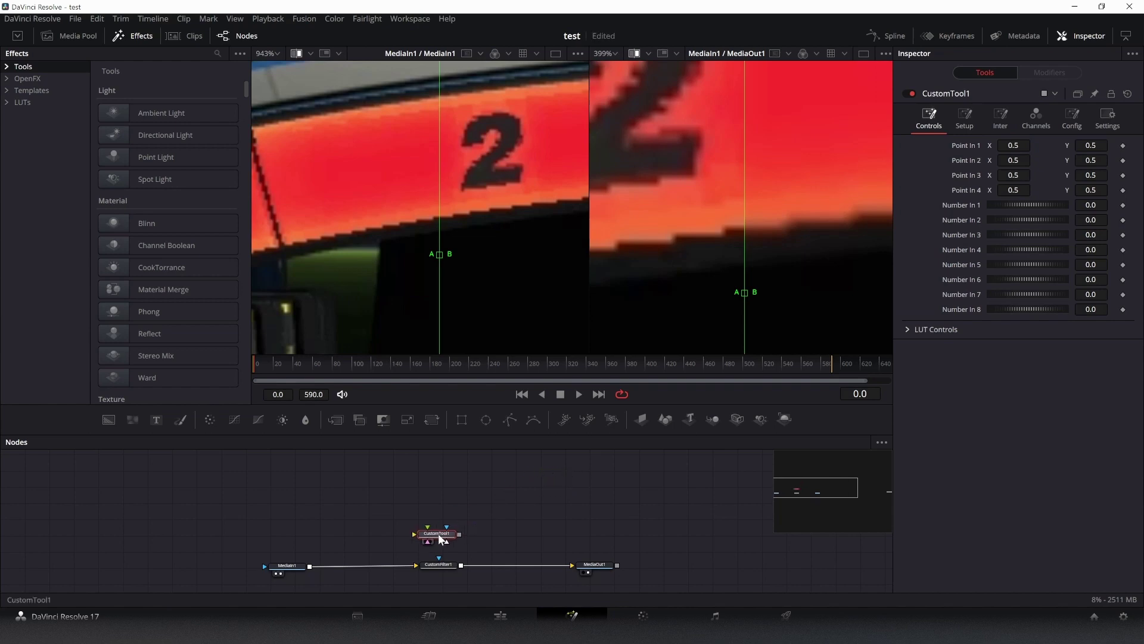
pyautogui.hotkey('ctrl', 's')
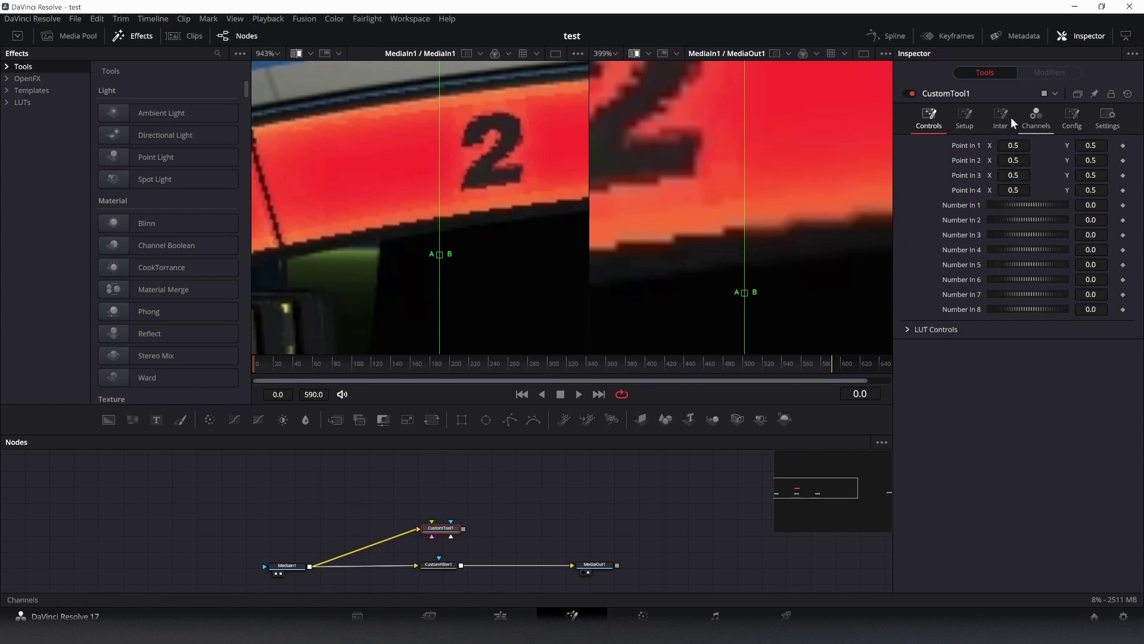
# Set CustomTool1's Setup 1 expression to 1/w and Setup 2 to 1/h, and open its channel expressions.
pyautogui.click(964, 119)
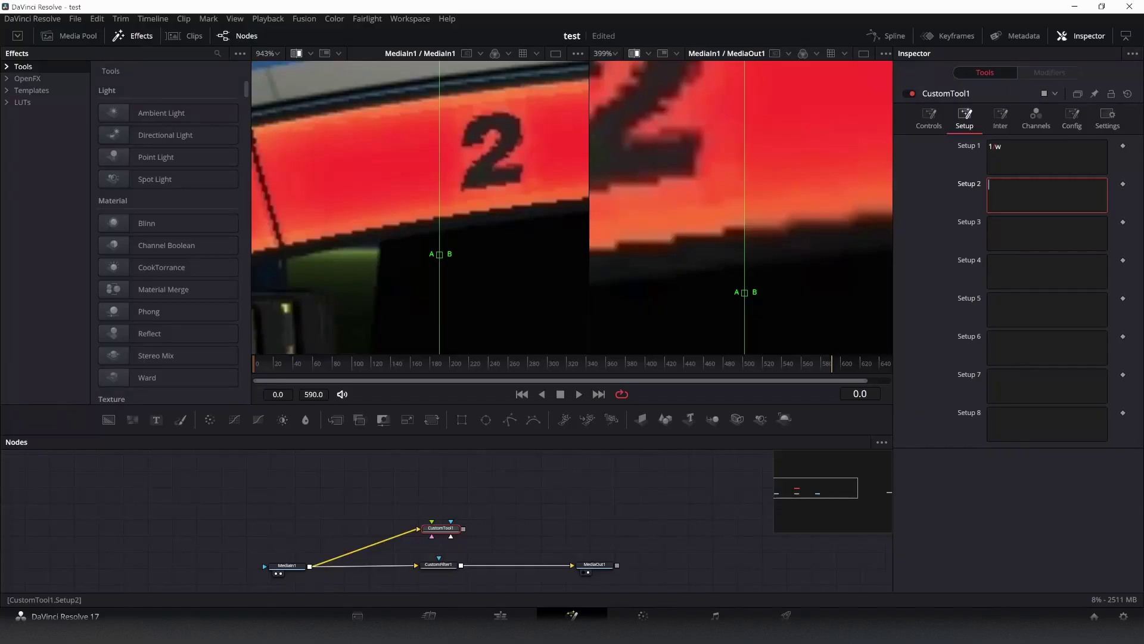
pyautogui.write('/')
pyautogui.press('Tab')
pyautogui.write('1/')
pyautogui.click(1001, 146)
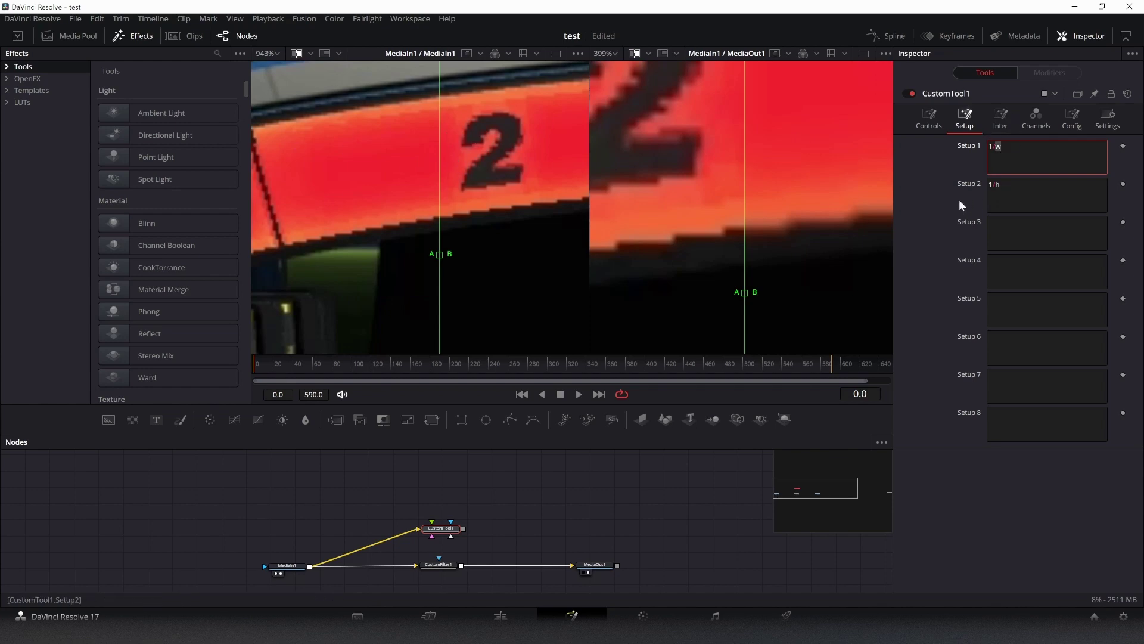
pyautogui.click(1007, 229)
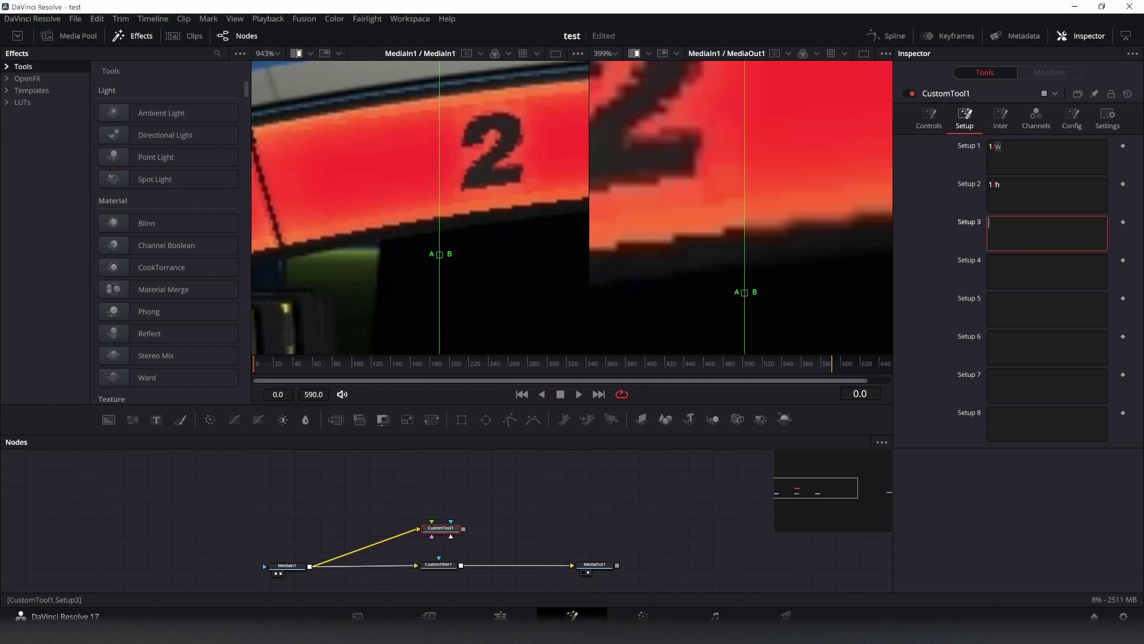
pyautogui.click(1038, 130)
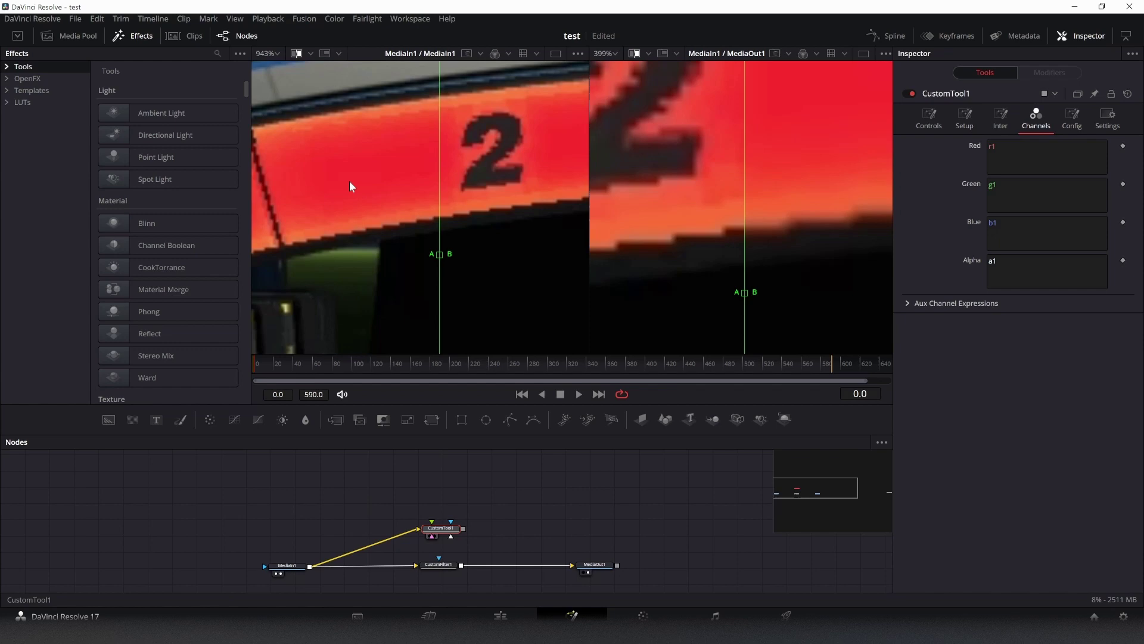
pyautogui.moveTo(349, 183); pyautogui.dragTo(354, 184)
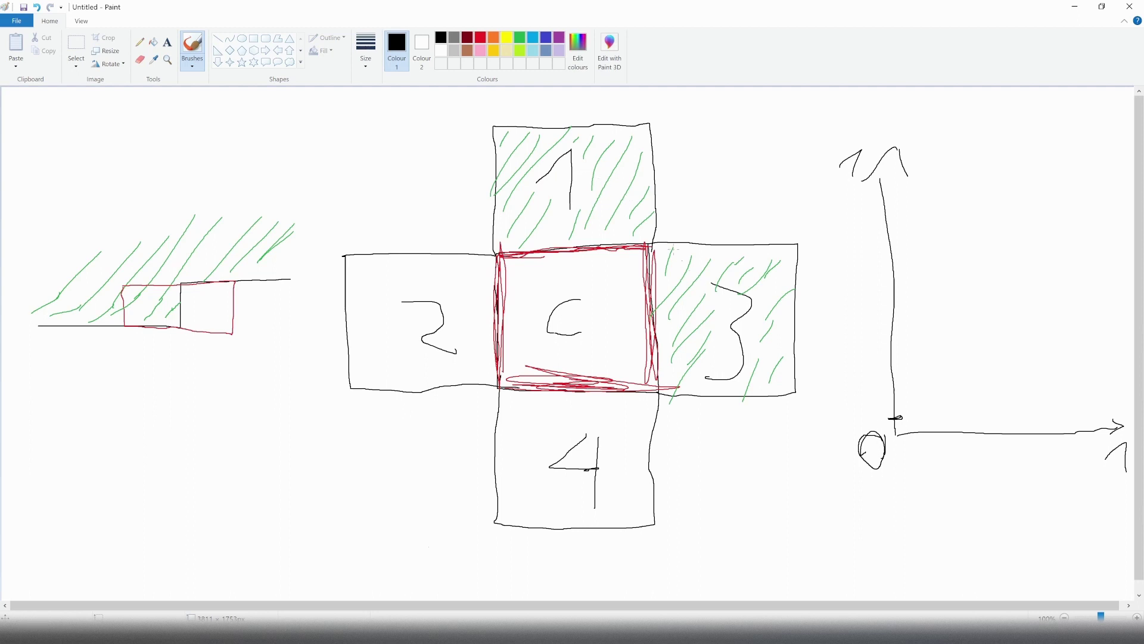
pyautogui.moveTo(606, 185)
pyautogui.mouseDown()
pyautogui.moveTo(679, 288)
pyautogui.moveTo(694, 290)
pyautogui.moveTo(594, 291)
pyautogui.moveTo(627, 299)
pyautogui.mouseUp()
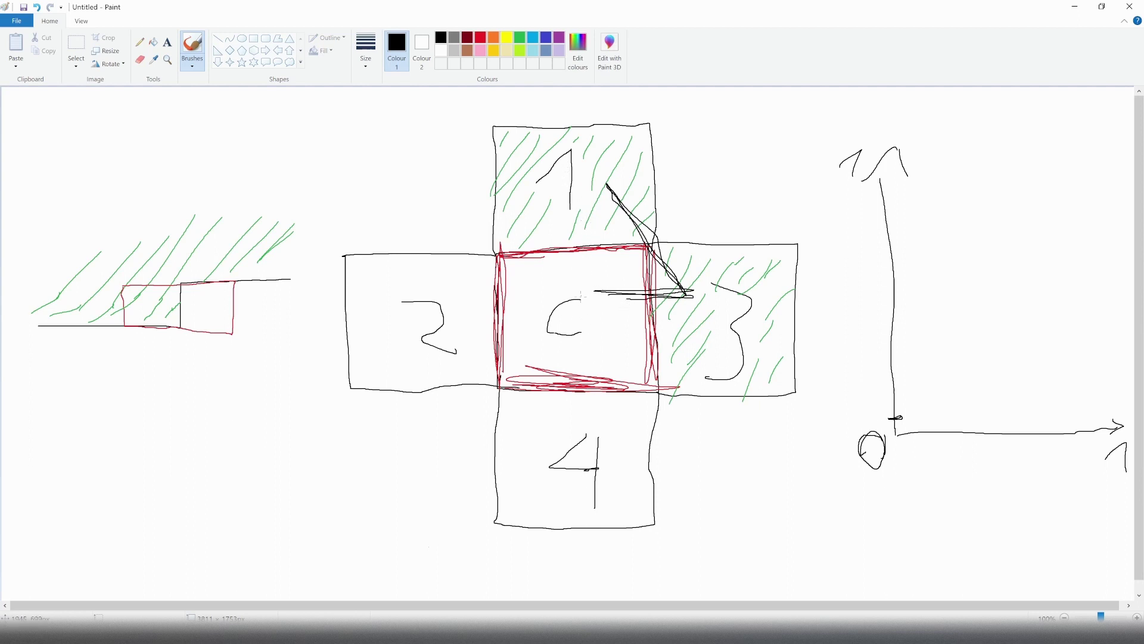
pyautogui.moveTo(579, 218); pyautogui.dragTo(691, 293)
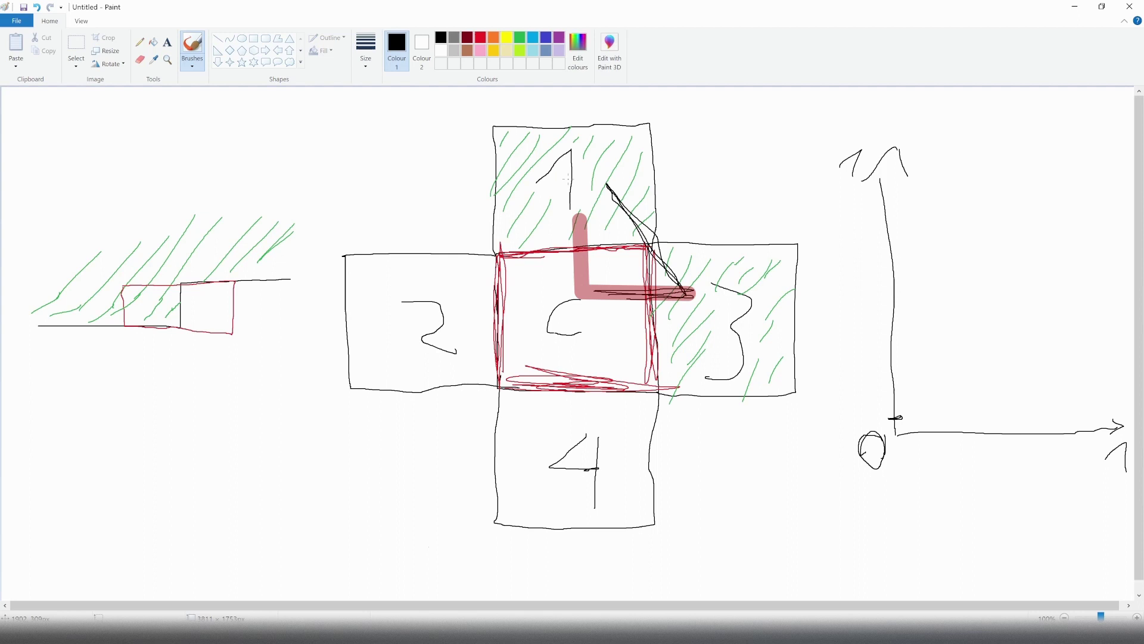
pyautogui.hotkey('ctrl', 'z')
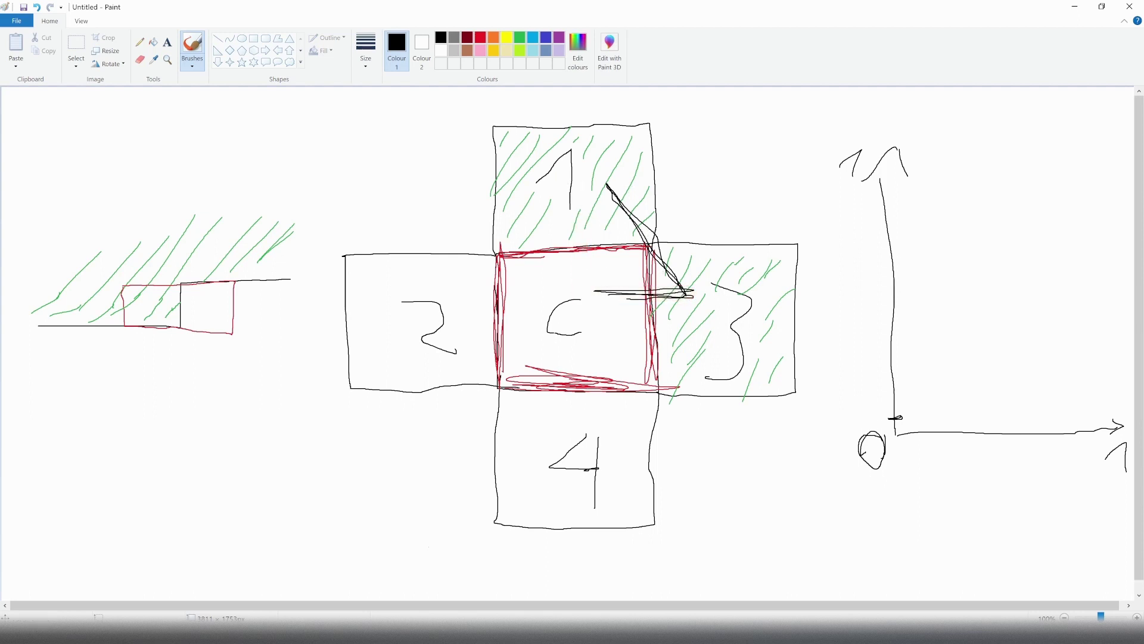
pyautogui.hotkey('ctrl', 'z')
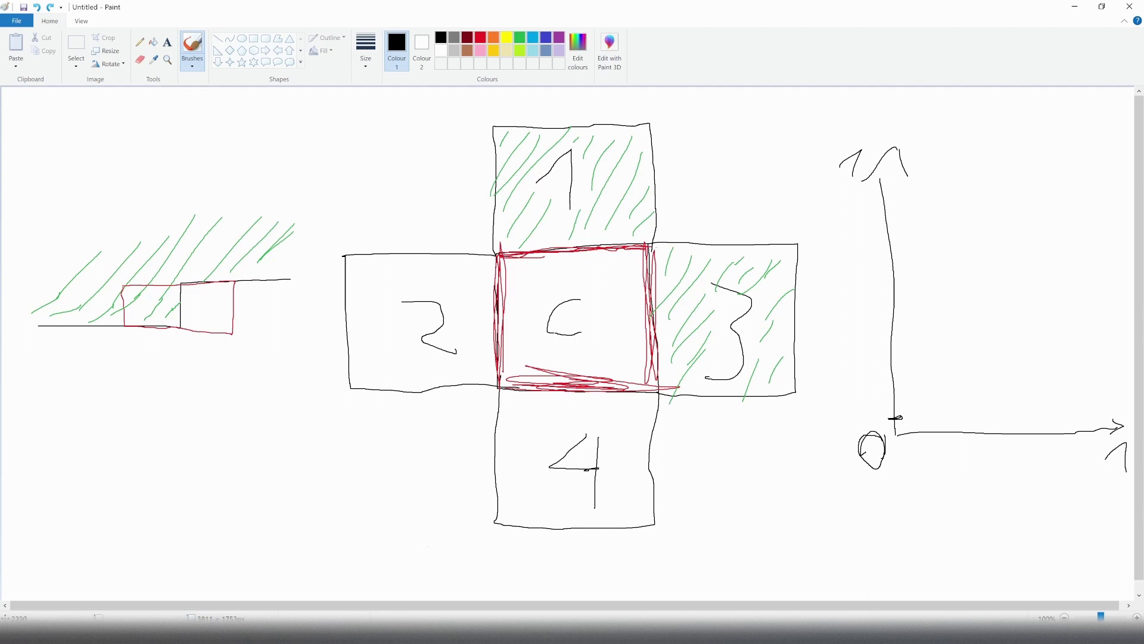
# Mark the pairs 3-4, 2-4, 1-2, C-2 and C-3 with black strokes on the Paint pixel diagram.
pyautogui.moveTo(684, 364)
pyautogui.mouseDown()
pyautogui.moveTo(622, 414)
pyautogui.moveTo(595, 420)
pyautogui.mouseUp()
pyautogui.moveTo(480, 350)
pyautogui.mouseDown()
pyautogui.moveTo(518, 438)
pyautogui.moveTo(530, 436)
pyautogui.mouseUp()
pyautogui.moveTo(523, 212)
pyautogui.mouseDown()
pyautogui.moveTo(481, 273)
pyautogui.moveTo(525, 212)
pyautogui.mouseUp()
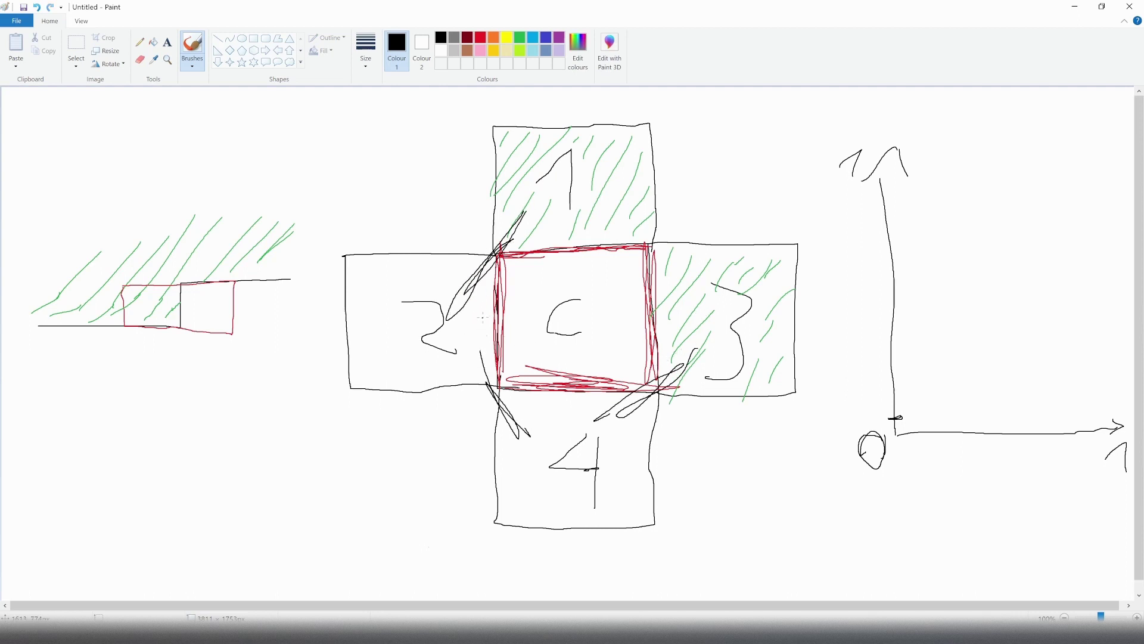
pyautogui.moveTo(482, 317); pyautogui.dragTo(432, 307)
pyautogui.moveTo(602, 310); pyautogui.dragTo(698, 320)
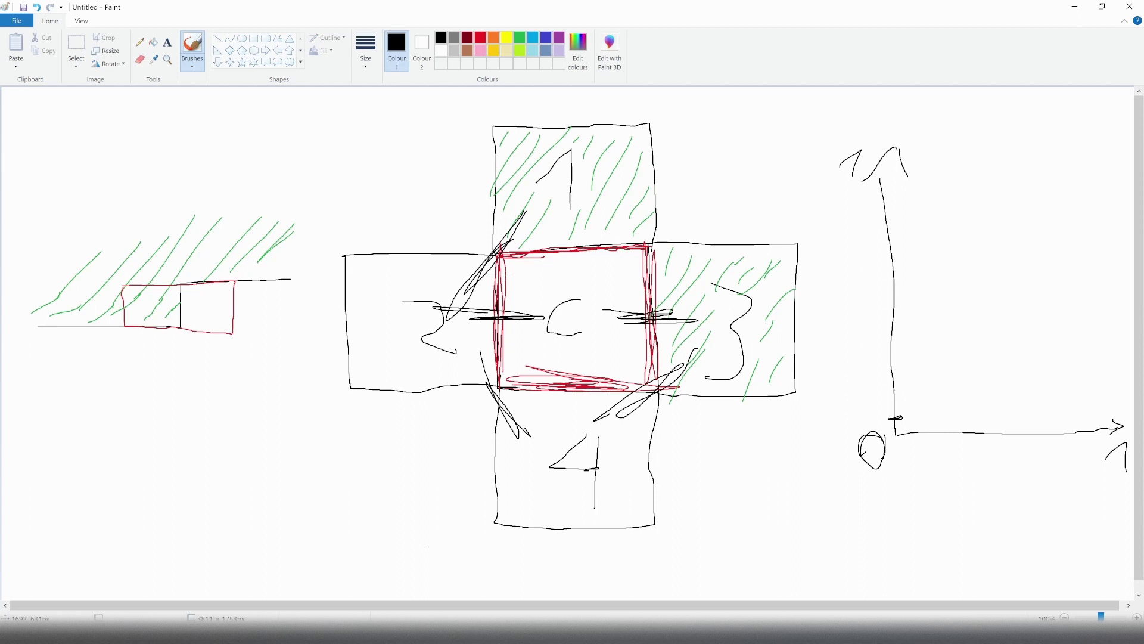
# Switch to the copy file in Notepad and examine the combined edge condition, comparing its istopright and isright terms with the pixel diagram.
pyautogui.hotkey('alt', 'Tab')
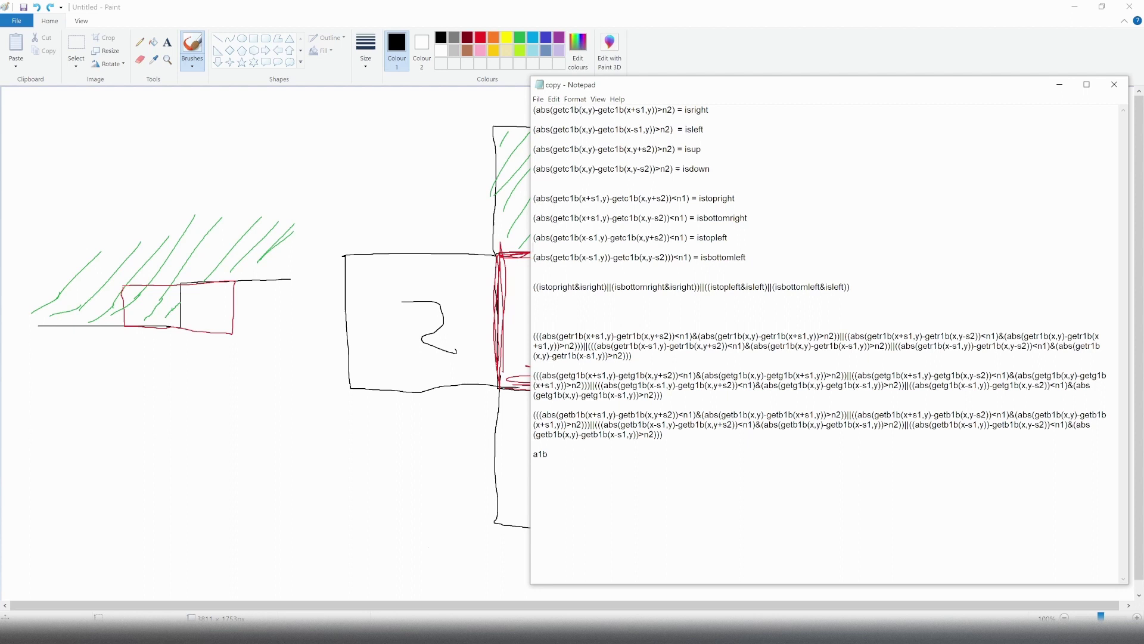
pyautogui.moveTo(850, 287); pyautogui.dragTo(534, 287)
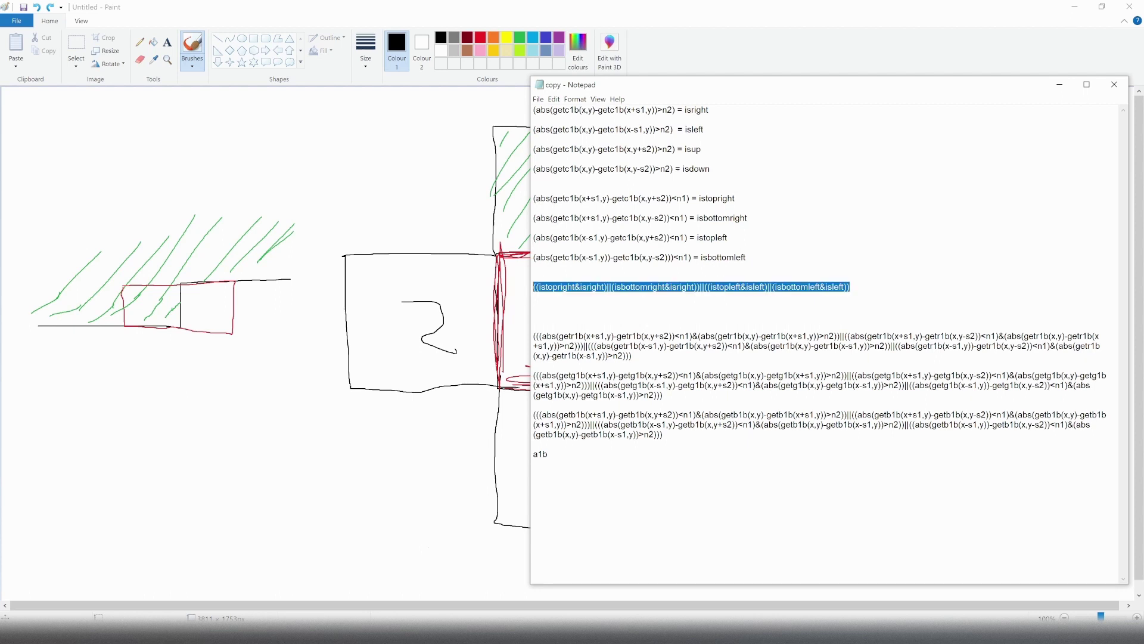
pyautogui.click(850, 287)
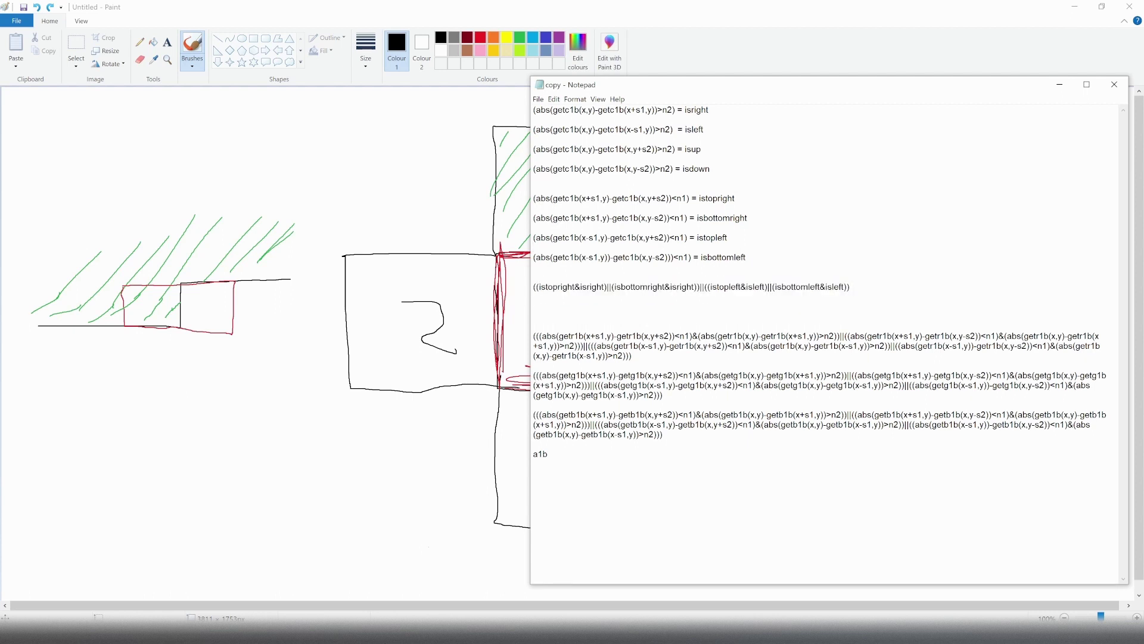
pyautogui.moveTo(576, 286); pyautogui.dragTo(539, 287)
pyautogui.moveTo(670, 93)
pyautogui.mouseDown()
pyautogui.moveTo(629, 93)
pyautogui.moveTo(639, 265)
pyautogui.moveTo(580, 401)
pyautogui.mouseUp()
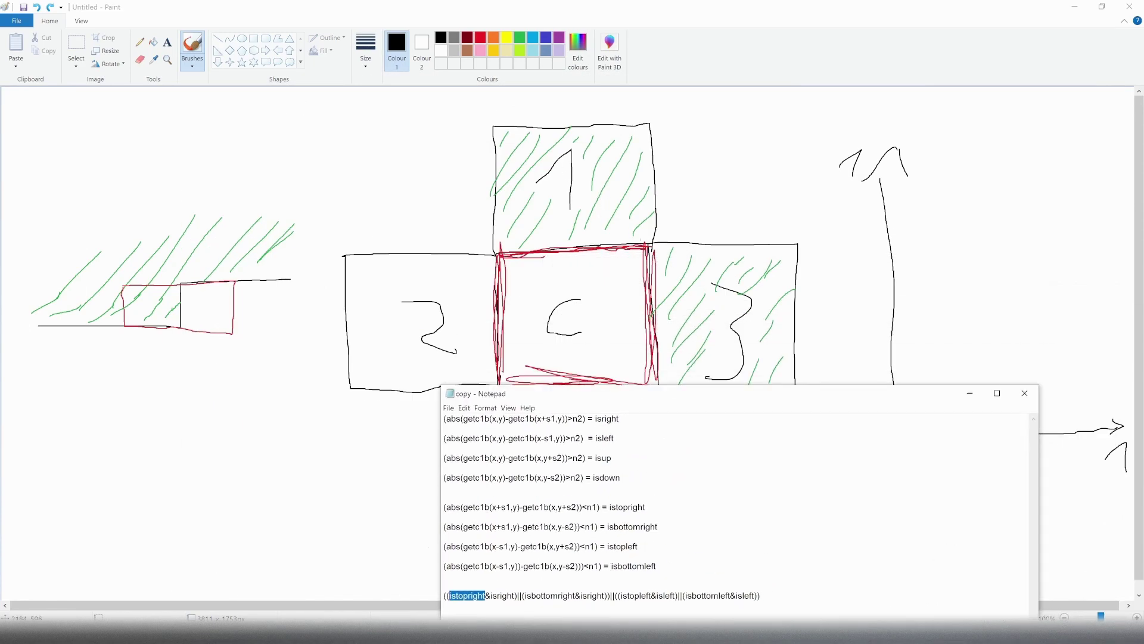
pyautogui.moveTo(735, 391); pyautogui.dragTo(745, 174)
pyautogui.moveTo(494, 380)
pyautogui.mouseDown()
pyautogui.moveTo(522, 380)
pyautogui.moveTo(501, 380)
pyautogui.mouseUp()
pyautogui.moveTo(694, 187); pyautogui.dragTo(640, 411)
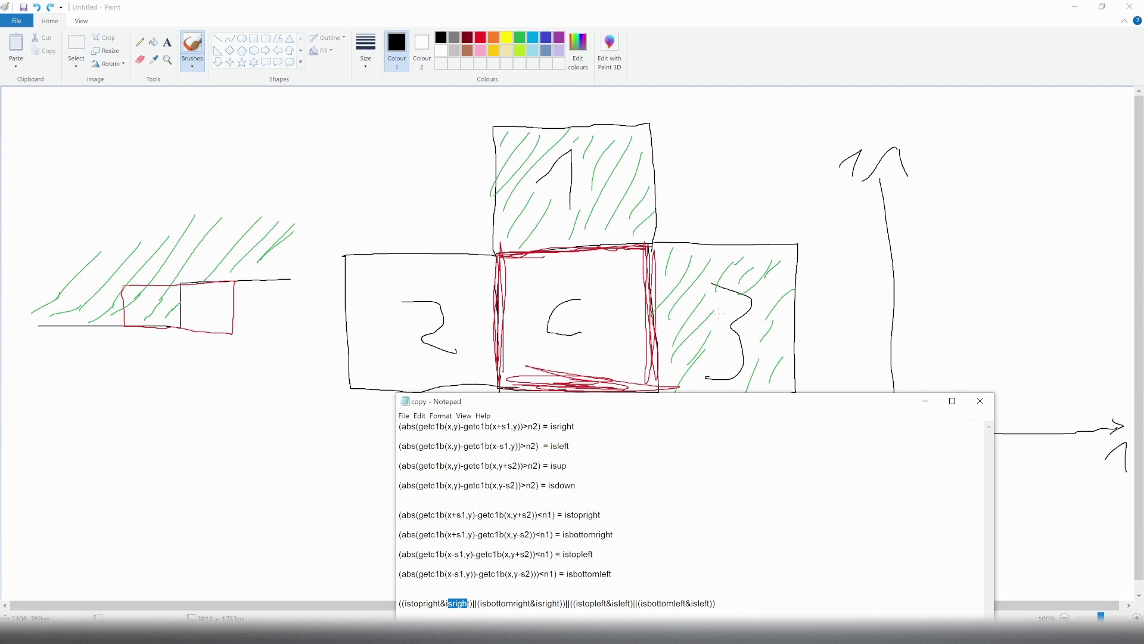
pyautogui.moveTo(637, 405); pyautogui.dragTo(667, 207)
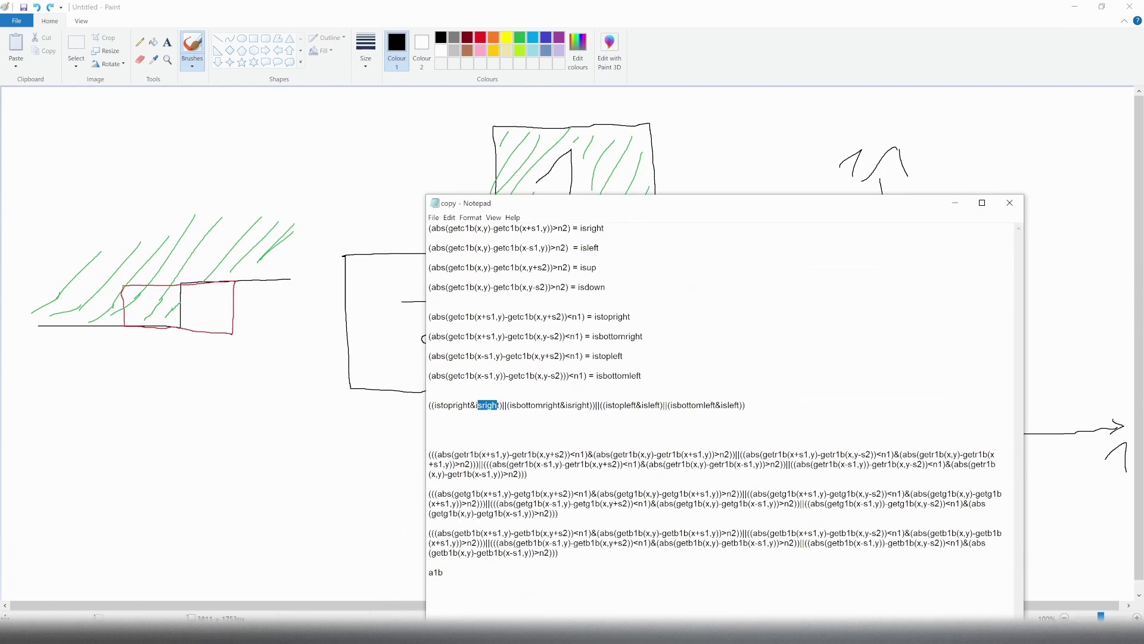
pyautogui.moveTo(505, 405); pyautogui.dragTo(434, 405)
pyautogui.moveTo(505, 405); pyautogui.dragTo(744, 405)
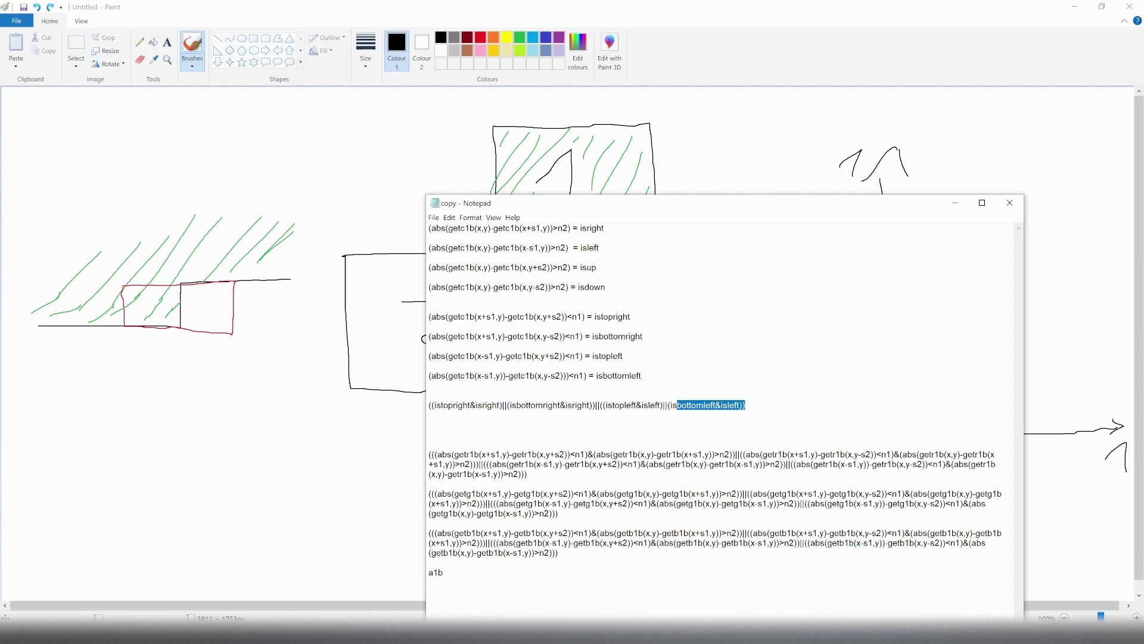
pyautogui.moveTo(508, 405); pyautogui.dragTo(502, 405)
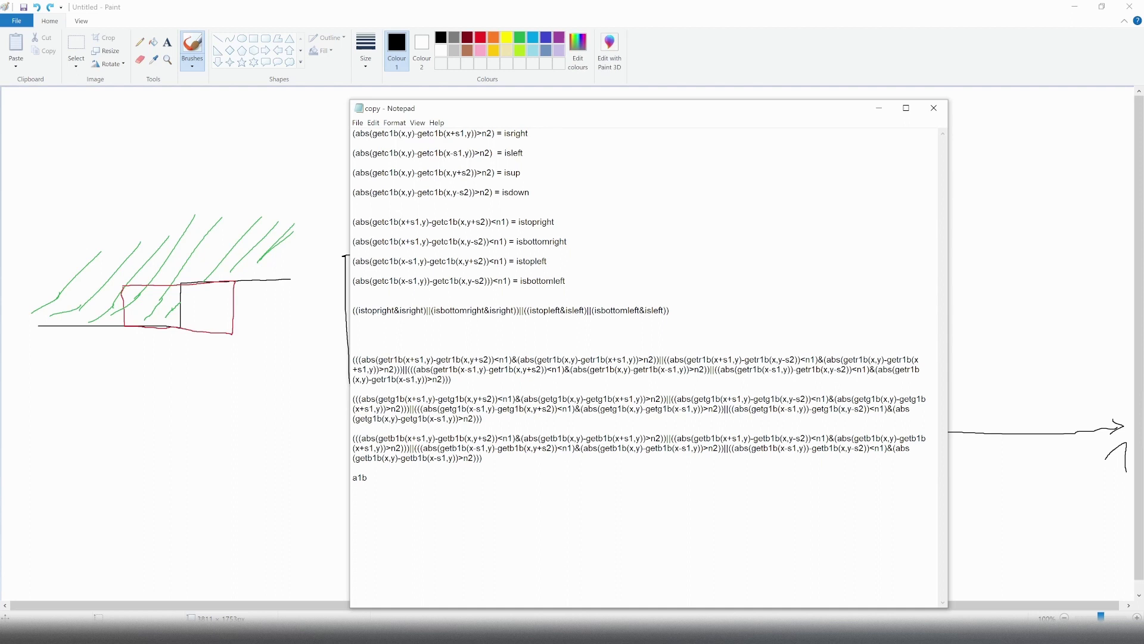
# Examine the istopright definition: its channel placeholder against the red, green and blue expressions, its pixel offsets and its n1 threshold.
pyautogui.moveTo(394, 310); pyautogui.dragTo(358, 310)
pyautogui.moveTo(373, 222)
pyautogui.mouseDown()
pyautogui.moveTo(399, 222)
pyautogui.moveTo(385, 222)
pyautogui.mouseUp()
pyautogui.click(353, 231)
pyautogui.moveTo(393, 360); pyautogui.dragTo(390, 360)
pyautogui.moveTo(395, 399); pyautogui.dragTo(390, 399)
pyautogui.moveTo(395, 438); pyautogui.dragTo(388, 438)
pyautogui.click(393, 222)
pyautogui.moveTo(399, 222)
pyautogui.mouseDown()
pyautogui.moveTo(377, 222)
pyautogui.moveTo(420, 222)
pyautogui.mouseUp()
pyautogui.moveTo(467, 222); pyautogui.dragTo(489, 222)
pyautogui.moveTo(372, 222); pyautogui.dragTo(360, 222)
pyautogui.moveTo(496, 222); pyautogui.dragTo(501, 221)
pyautogui.click(502, 222)
pyautogui.moveTo(506, 222); pyautogui.dragTo(497, 222)
# Examine the isright definition: the centre pixel, the neighbour offset by s1 and the n2 threshold.
pyautogui.moveTo(423, 310); pyautogui.dragTo(400, 310)
pyautogui.moveTo(414, 134)
pyautogui.mouseDown()
pyautogui.moveTo(378, 134)
pyautogui.moveTo(405, 133)
pyautogui.mouseUp()
pyautogui.click(353, 143)
pyautogui.moveTo(464, 133); pyautogui.dragTo(450, 133)
pyautogui.click(450, 133)
pyautogui.moveTo(465, 133); pyautogui.dragTo(450, 133)
pyautogui.moveTo(492, 133); pyautogui.dragTo(477, 133)
pyautogui.click(353, 143)
pyautogui.click(501, 153)
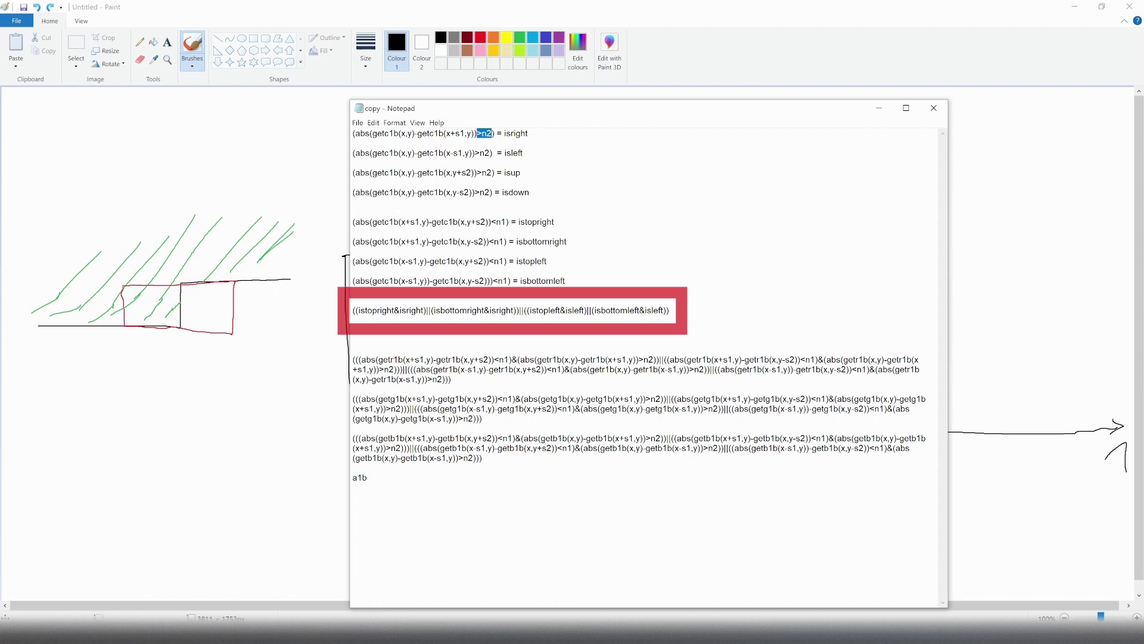
# Examine how the combined condition joins the istopright and isbottomright group with the istopleft and isbottomleft group.
pyautogui.moveTo(384, 222); pyautogui.dragTo(389, 222)
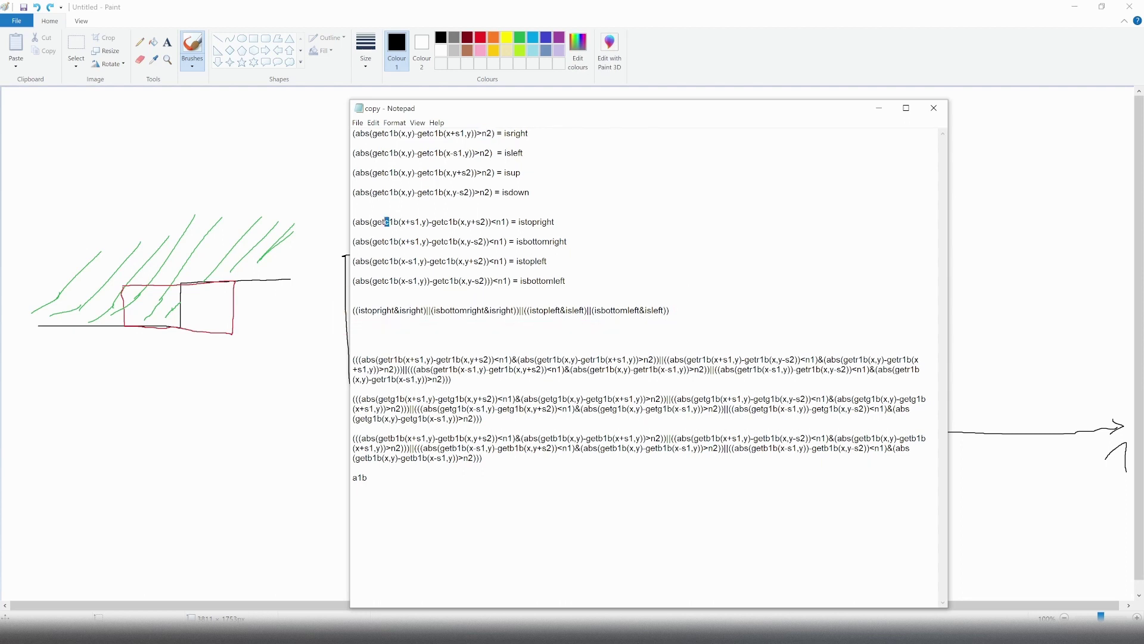
pyautogui.moveTo(517, 310); pyautogui.dragTo(519, 310)
pyautogui.moveTo(352, 310); pyautogui.dragTo(356, 309)
pyautogui.moveTo(516, 310); pyautogui.dragTo(352, 310)
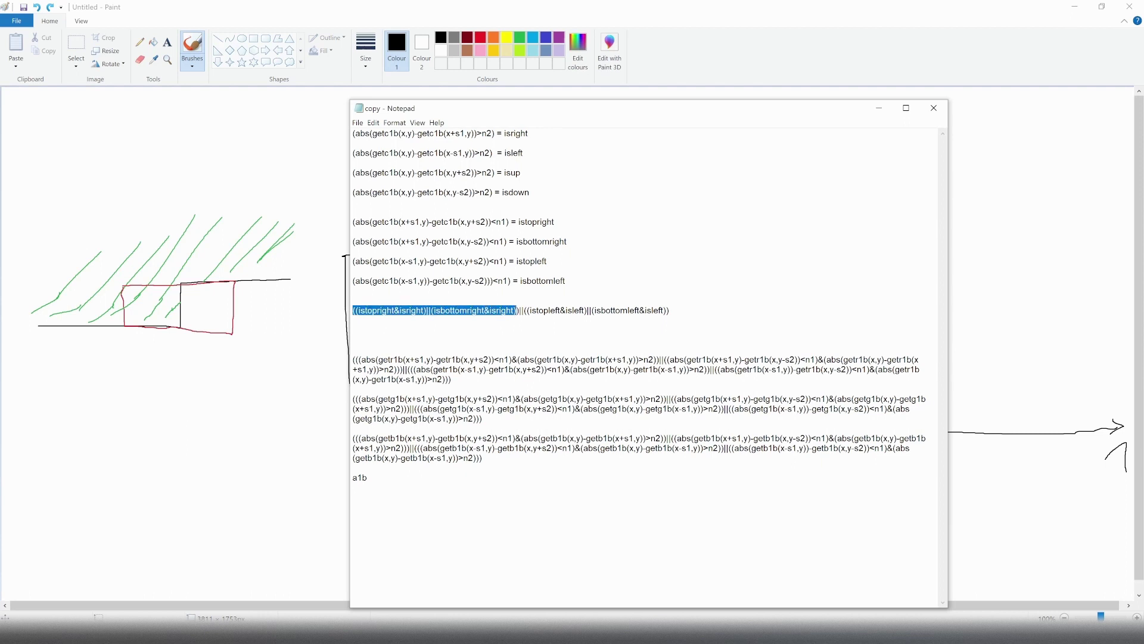
pyautogui.moveTo(670, 310); pyautogui.dragTo(524, 310)
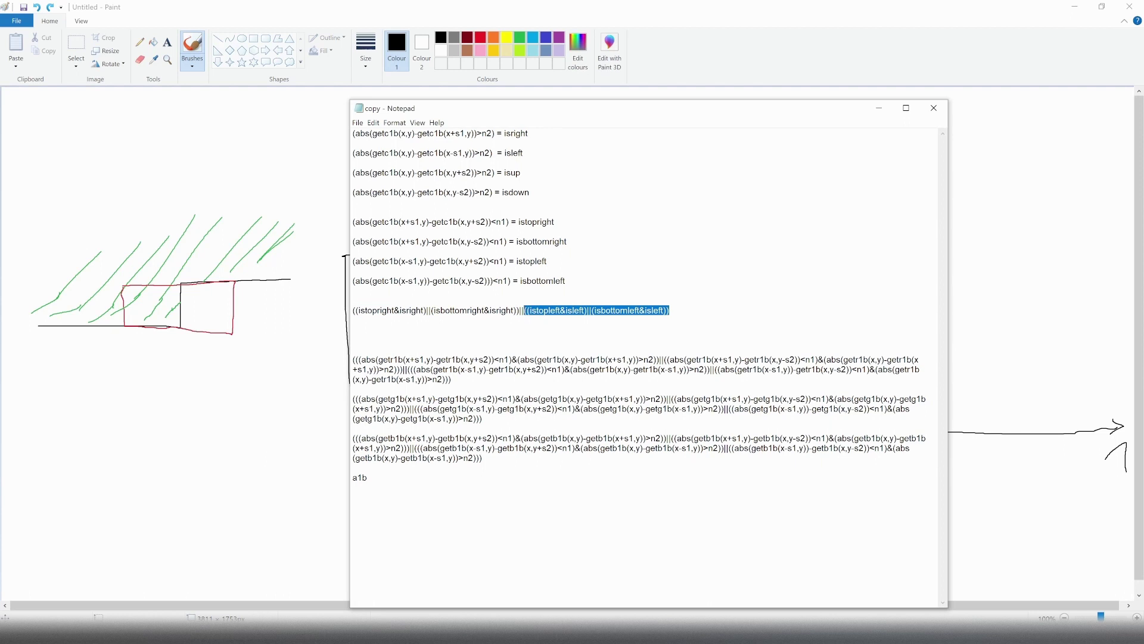
# Examine the OR joining the right and left groups, the direction definitions above the combined condition, and the a1b alpha expression.
pyautogui.moveTo(526, 309); pyautogui.dragTo(519, 310)
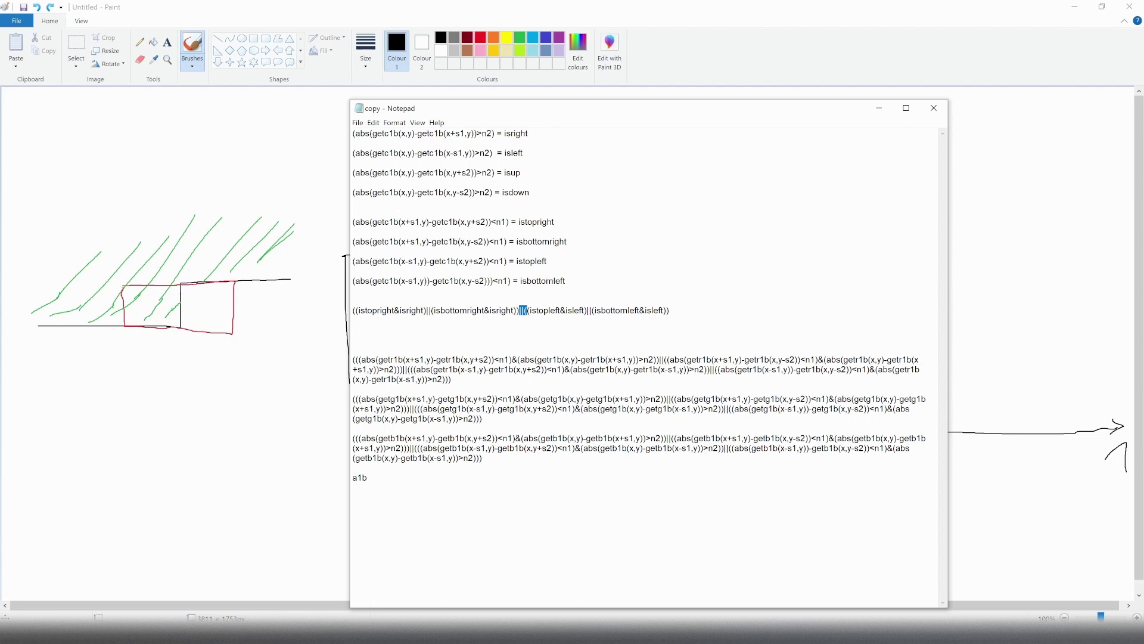
pyautogui.click(353, 300)
pyautogui.hotkey('shift', 'Home')
pyautogui.hotkey('shift', 'Up')
pyautogui.hotkey('shift', 'Up')
pyautogui.hotkey('shift', 'Up')
pyautogui.hotkey('shift', 'Up')
pyautogui.hotkey('shift', 'Up')
pyautogui.hotkey('shift', 'Up')
pyautogui.hotkey('shift', 'Up')
pyautogui.hotkey('shift', 'Up')
pyautogui.hotkey('shift', 'Up')
pyautogui.hotkey('shift', 'Up')
pyautogui.hotkey('shift', 'Up')
pyautogui.click(368, 477)
# Switch to DaVinci Resolve, set CustomTool1's Number In 1 to 0.203 and Number In 2 to 0.275, and reveal more of its output in the split comparison.
pyautogui.hotkey('alt', 'Tab')
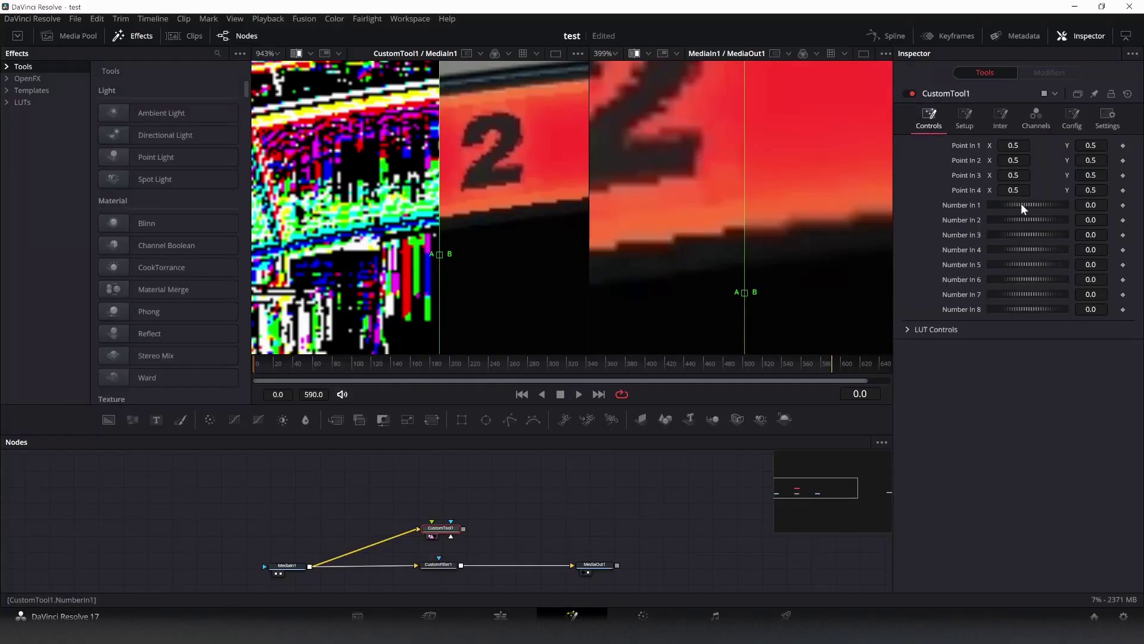
pyautogui.moveTo(1024, 209)
pyautogui.mouseDown()
pyautogui.moveTo(1062, 227)
pyautogui.moveTo(1033, 228)
pyautogui.mouseUp()
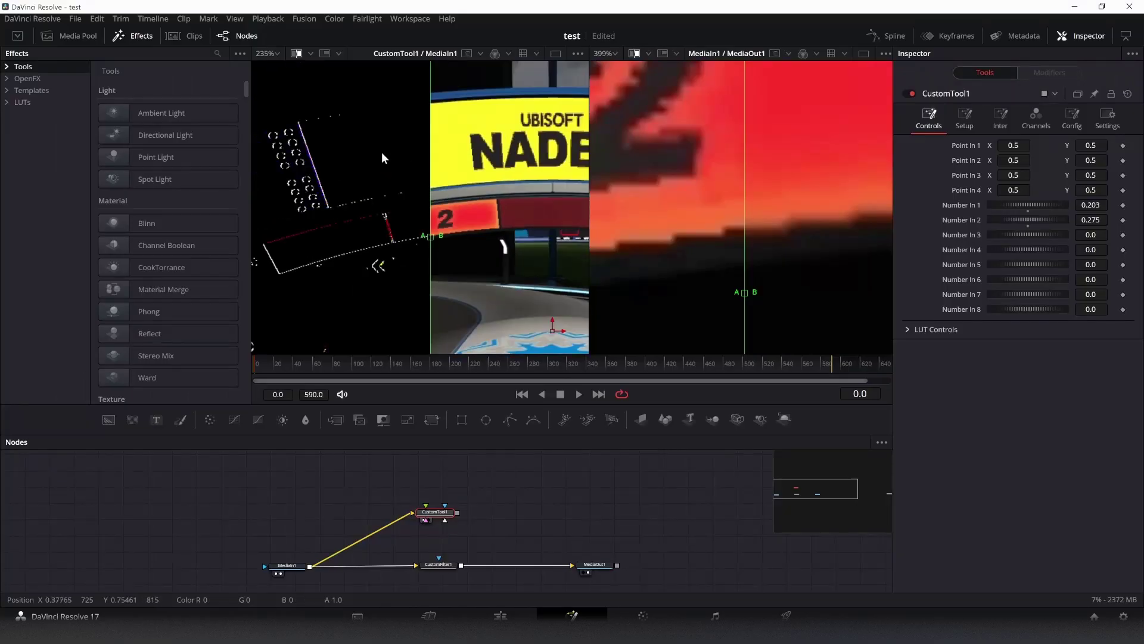
pyautogui.moveTo(427, 238); pyautogui.dragTo(500, 237)
# Add a Bitmap mask node fed by CustomTool1's output, placed between CustomTool1 and CustomFilter1.
pyautogui.moveTo(504, 515); pyautogui.dragTo(476, 482)
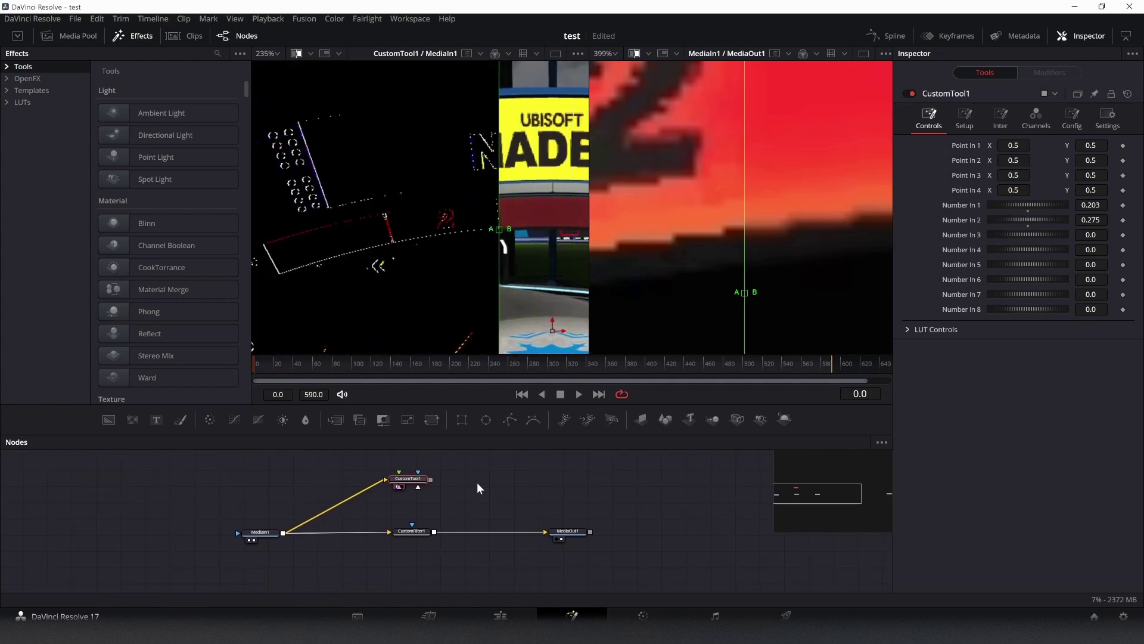
pyautogui.hotkey('shift', 'space')
pyautogui.write('bitmap')
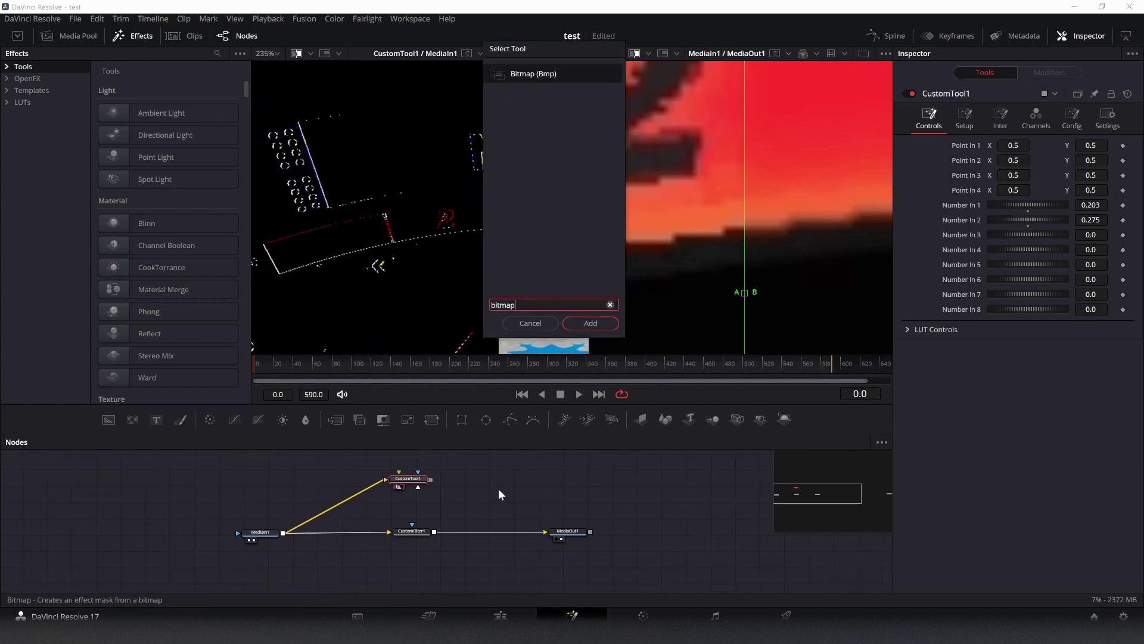
pyautogui.press('Return')
pyautogui.moveTo(504, 475); pyautogui.dragTo(418, 514)
# Connect Bitmap1 as CustomFilter1's effect mask, view it, and set its channel to Luminance with low and high thresholds of 0.267.
pyautogui.moveTo(991, 271); pyautogui.dragTo(1048, 270)
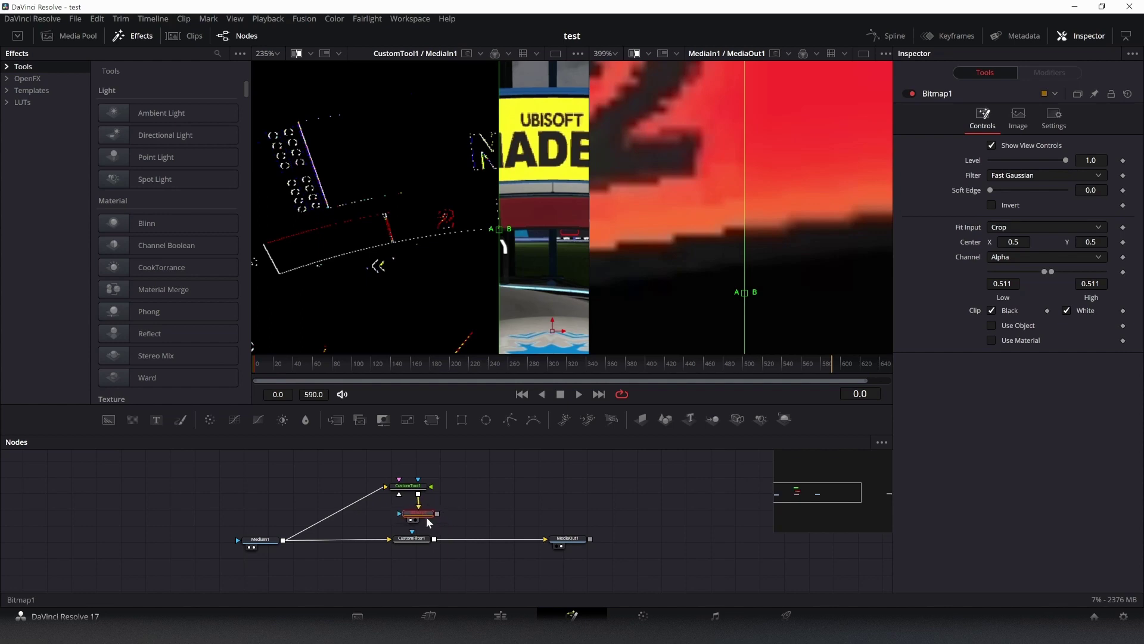
pyautogui.moveTo(425, 518); pyautogui.dragTo(430, 520)
pyautogui.click(1064, 254)
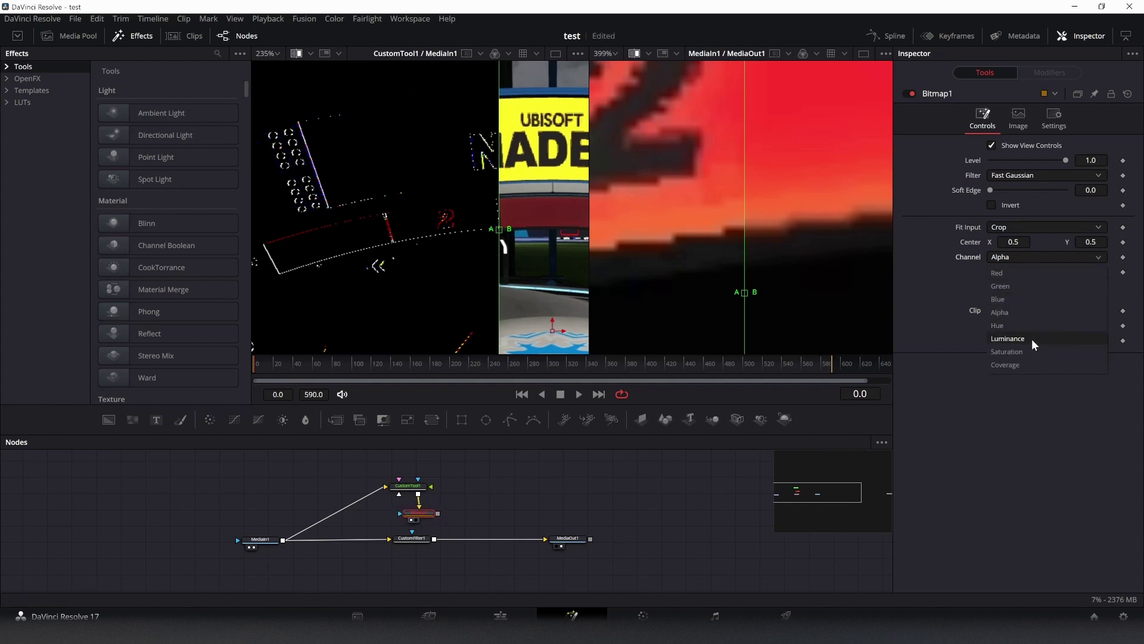
pyautogui.click(1031, 338)
pyautogui.press('1')
pyautogui.click(1056, 255)
pyautogui.click(1057, 255)
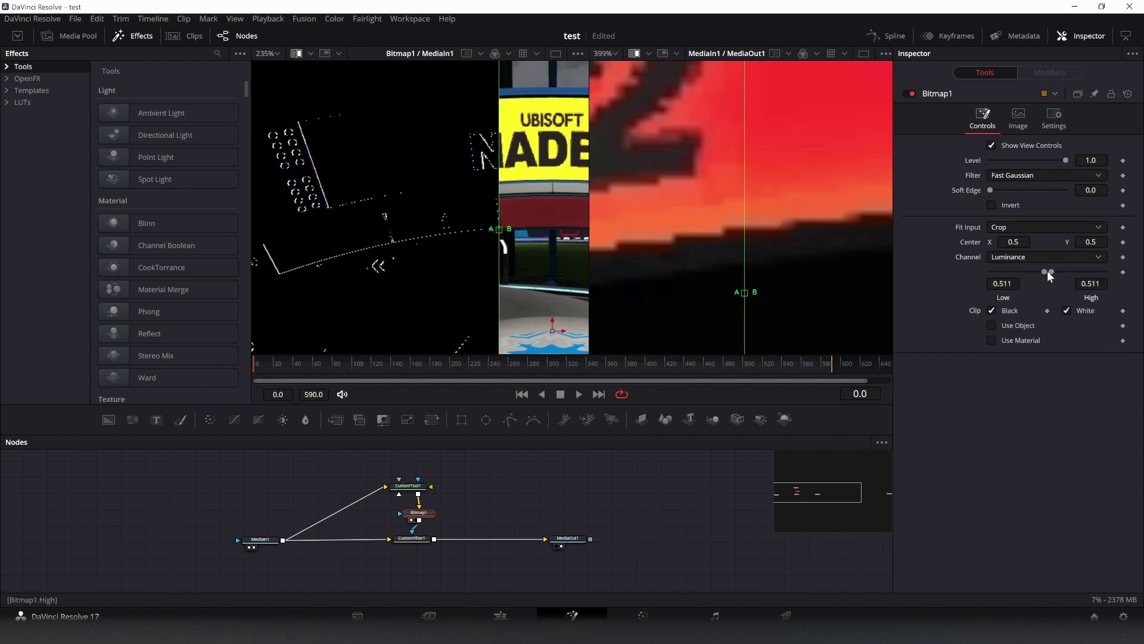
pyautogui.moveTo(1046, 271); pyautogui.dragTo(1022, 271)
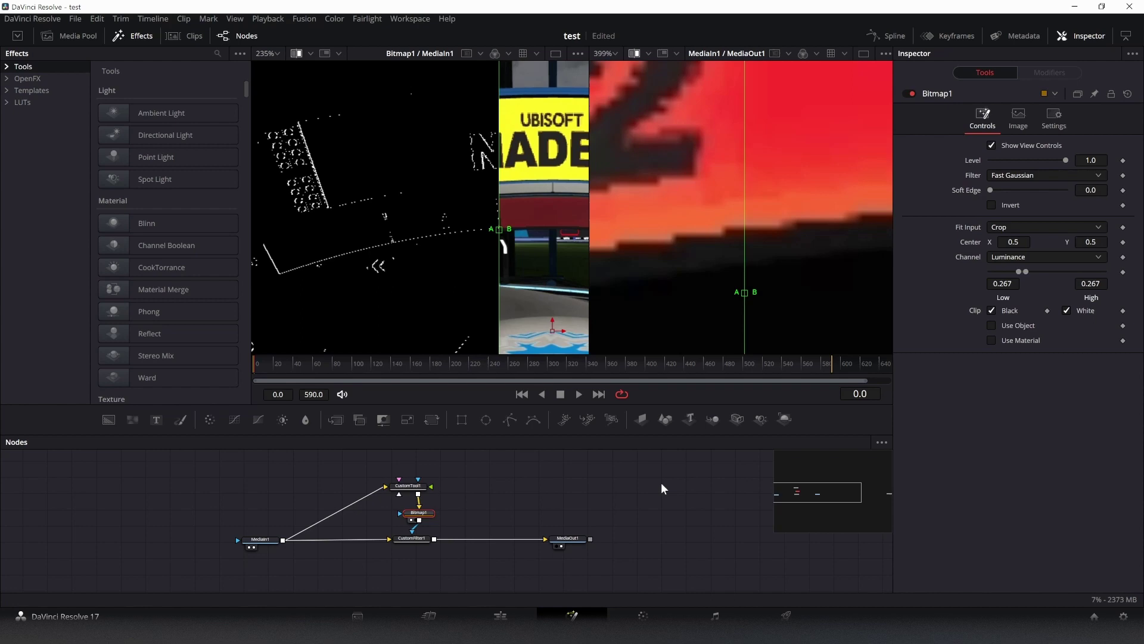
# Duplicate CustomFilter1 below the original, feed the copy directly from MediaIn1, and view its unmasked blur beside MediaOut1.
pyautogui.moveTo(425, 538); pyautogui.dragTo(399, 513)
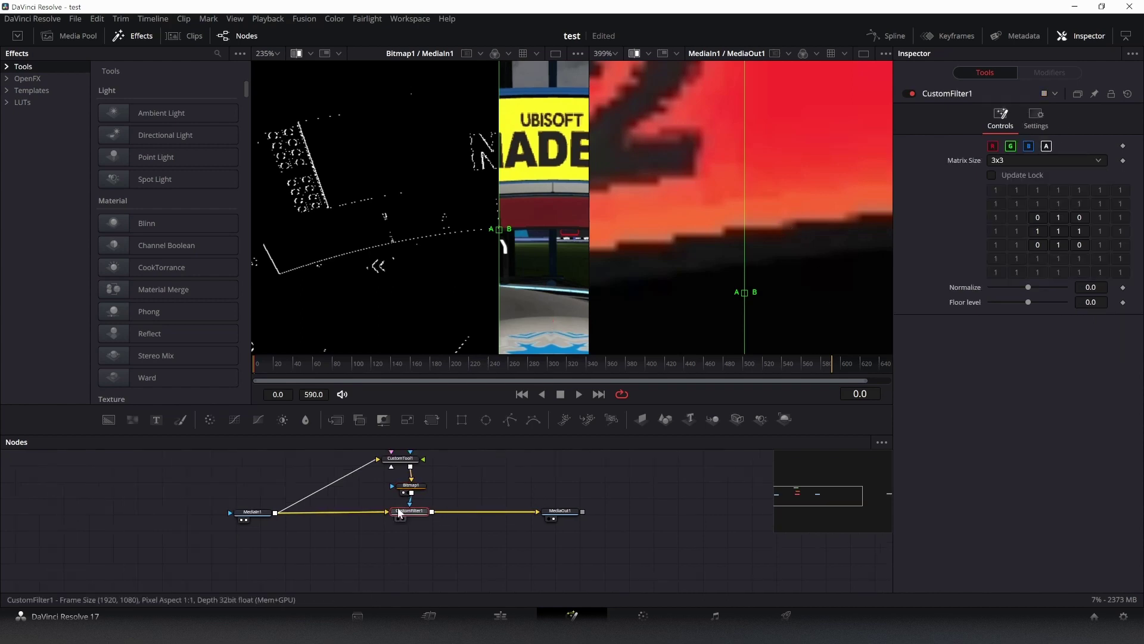
pyautogui.click(426, 562)
pyautogui.hotkey('ctrl', 'v')
pyautogui.moveTo(418, 541); pyautogui.dragTo(731, 276)
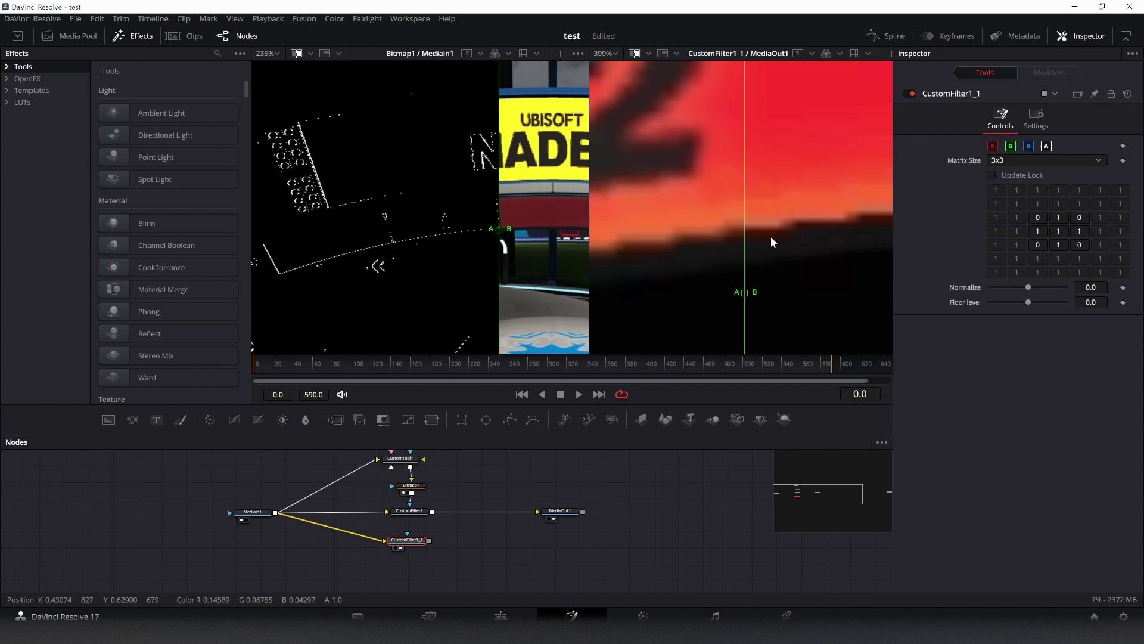
# Compare the edges around the red number 2 panel between the unmasked filter copy, MediaOut1 and the original MediaIn1.
pyautogui.scroll(-5, 777, 217)
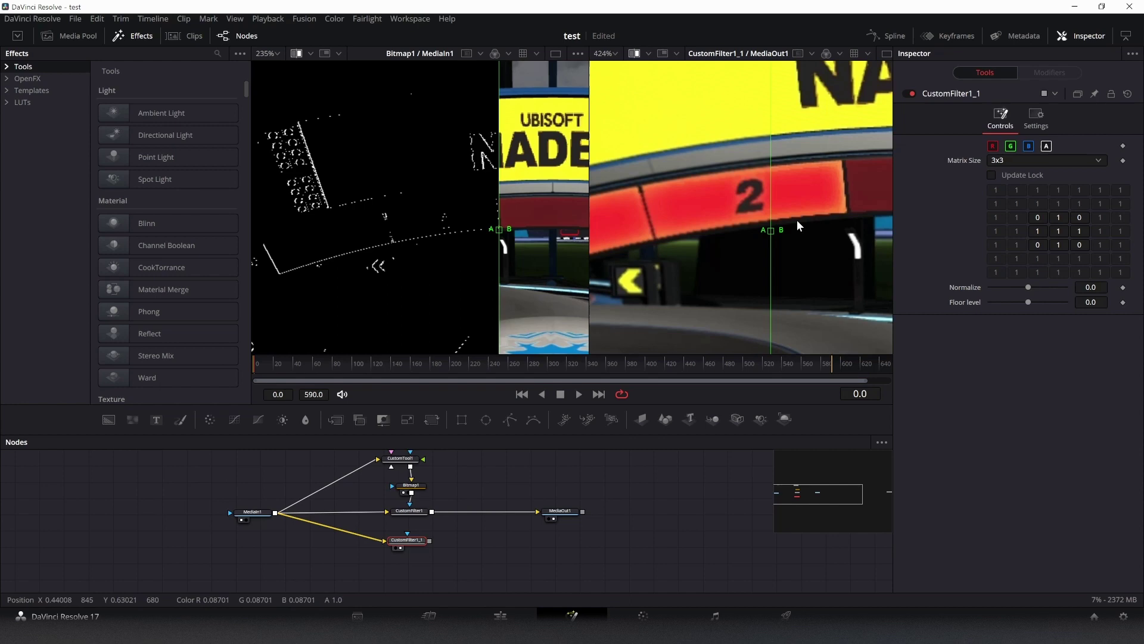
pyautogui.scroll(-2, 796, 219)
pyautogui.scroll(4, 806, 223)
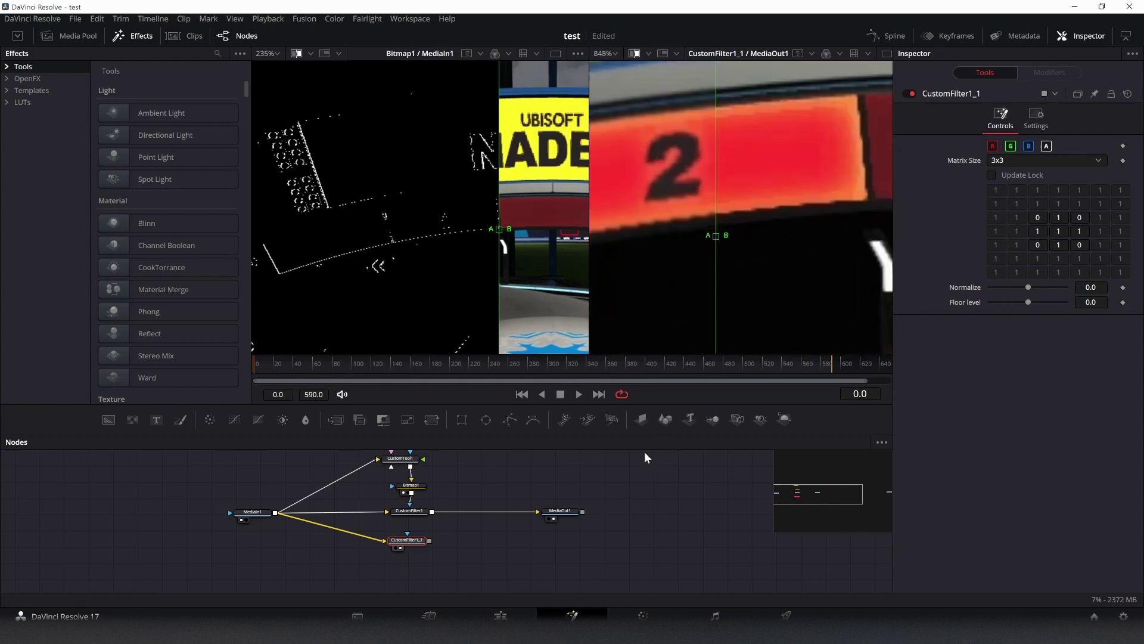
pyautogui.moveTo(562, 511); pyautogui.dragTo(752, 331)
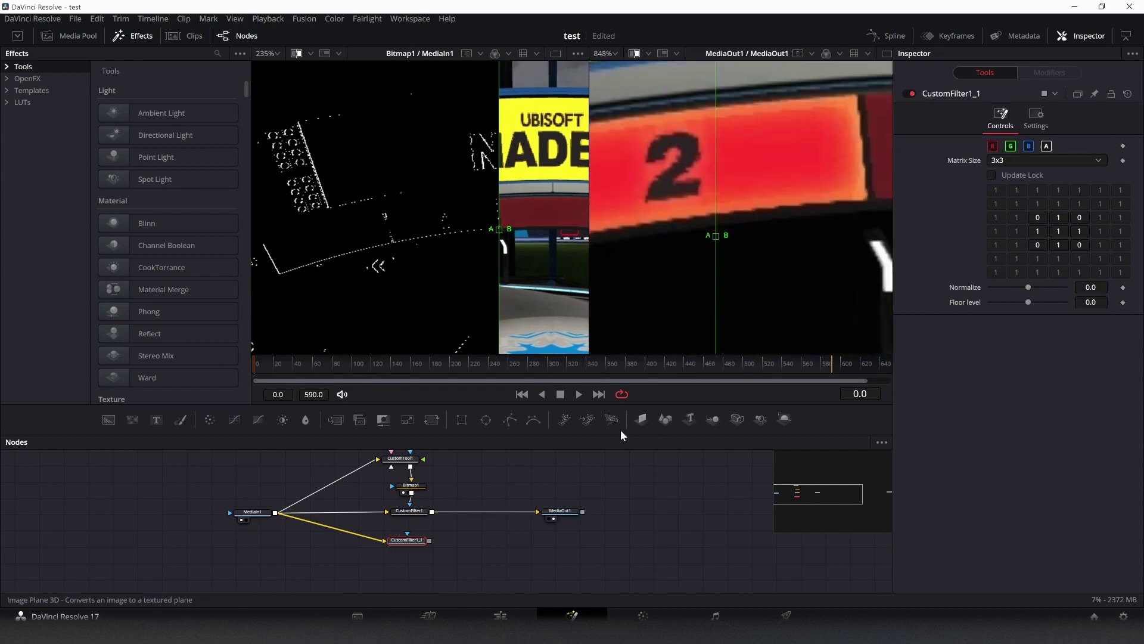
pyautogui.click(262, 511)
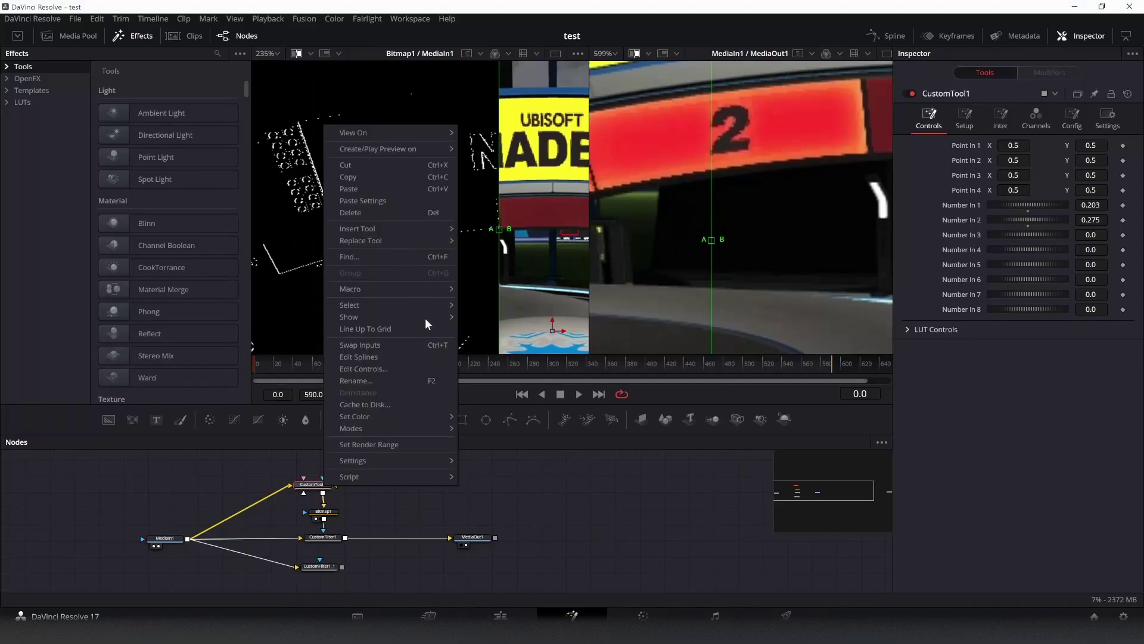
# Open the existing aaCTonly macro in the Macro Editor from CustomTool1 and rename it aaCTonly.
pyautogui.press('Escape')
pyautogui.rightClick(315, 482)
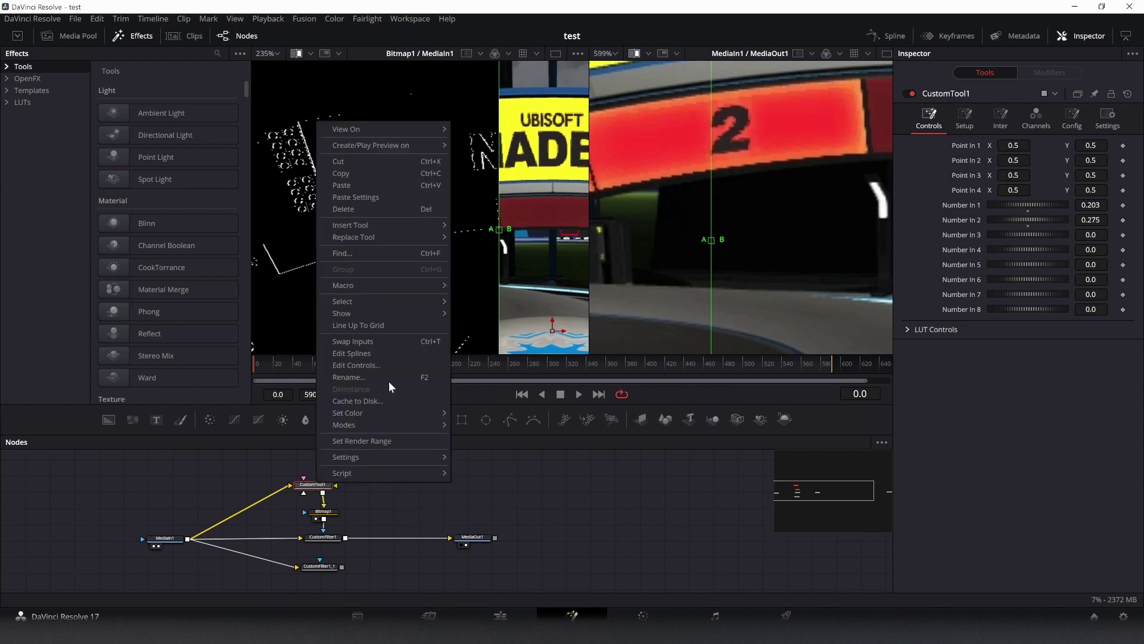
pyautogui.moveTo(420, 288)
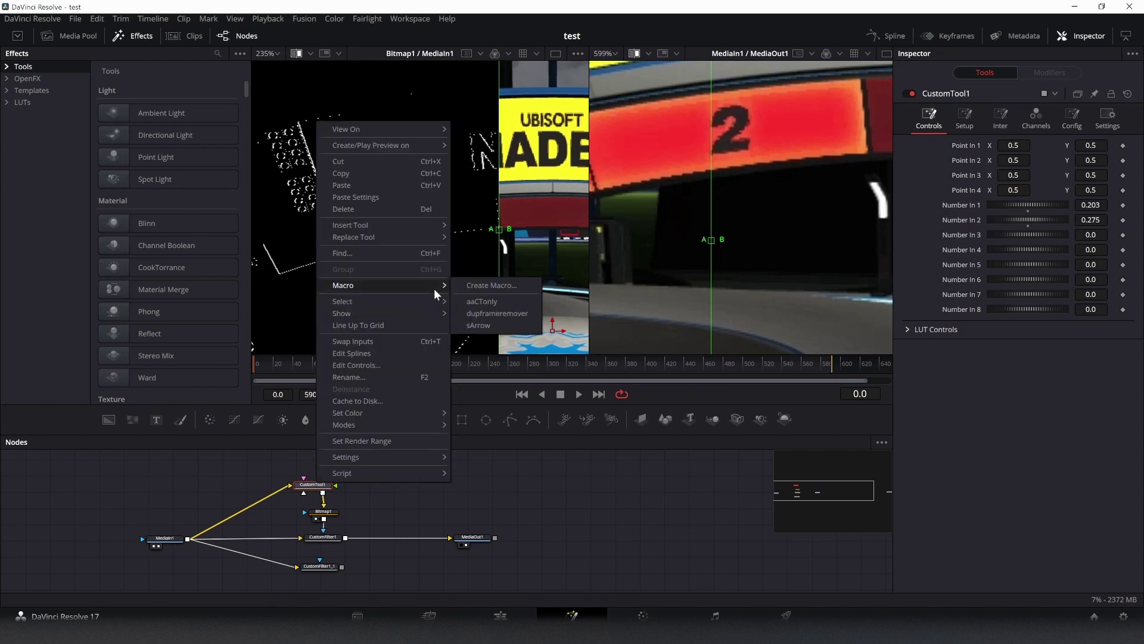
pyautogui.click(487, 284)
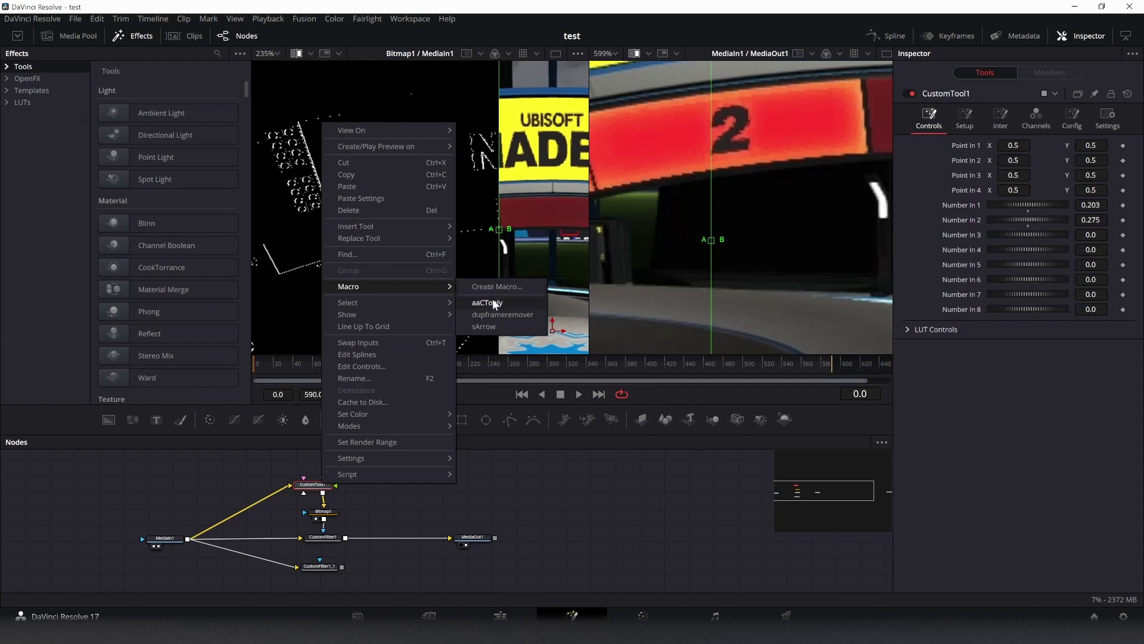
pyautogui.click(485, 302)
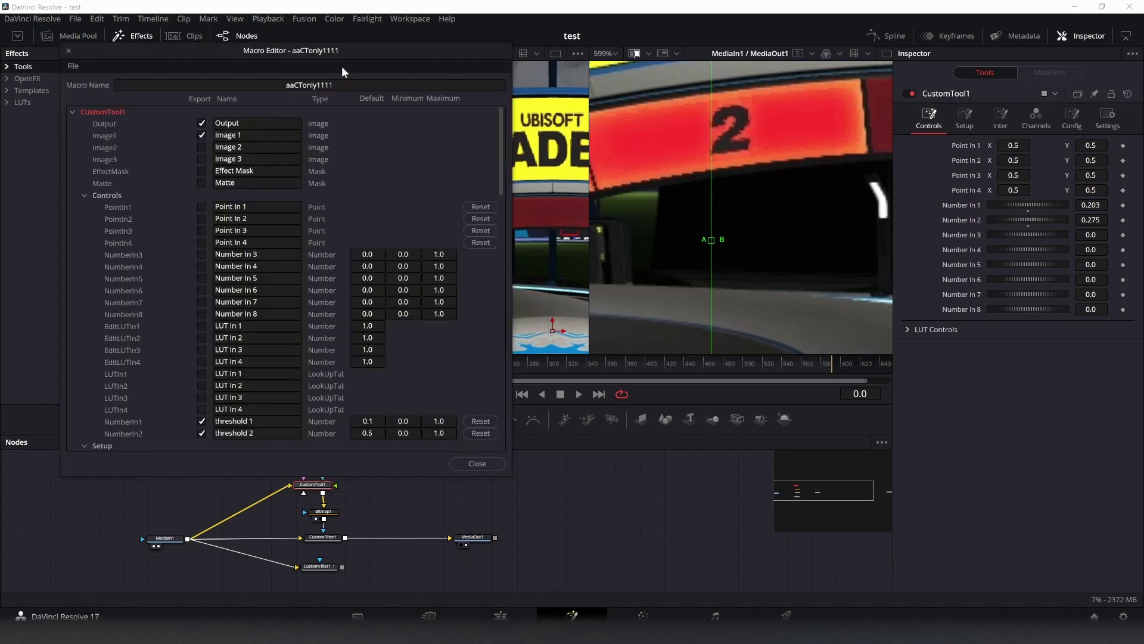
pyautogui.press('BackSpace')
pyautogui.press('BackSpace')
pyautogui.press('BackSpace')
pyautogui.press('BackSpace')
# Review the macro's exported controls, set the defaults of threshold 2 to 0.25 and threshold 1 to 0.2, and save the changes on closing.
pyautogui.scroll(-4, 343, 179)
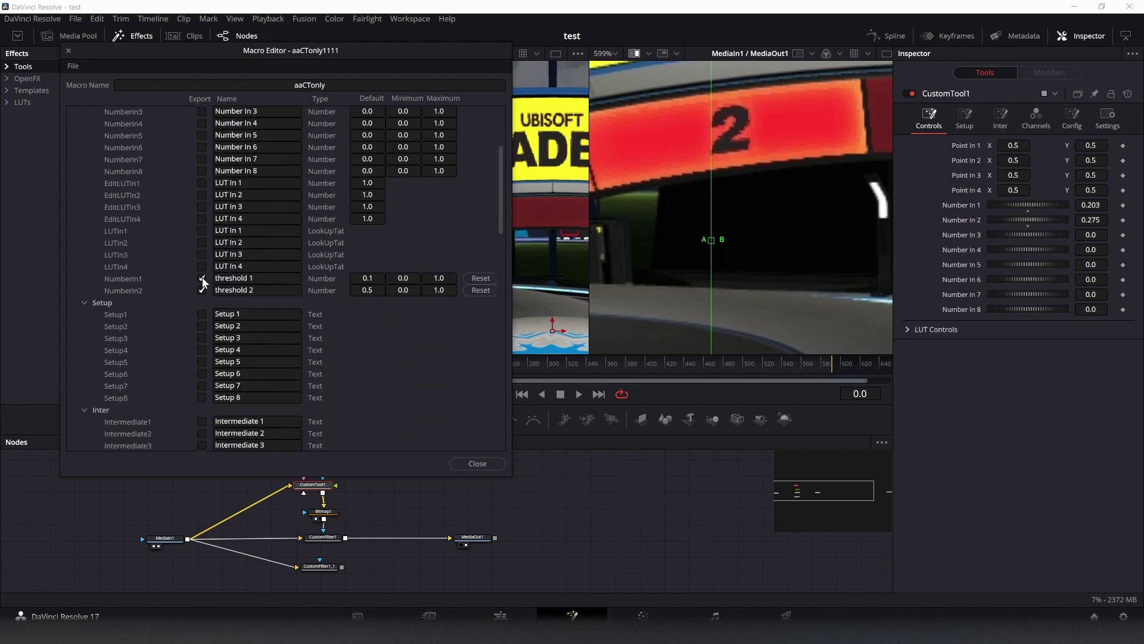
pyautogui.scroll(4, 268, 277)
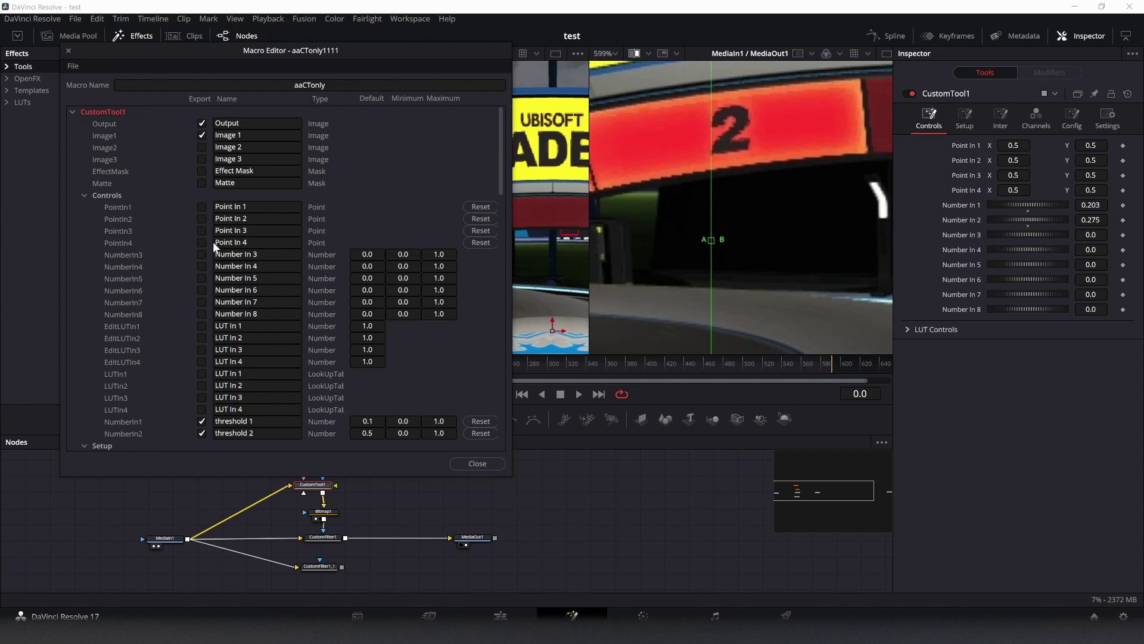
pyautogui.scroll(-2, 247, 250)
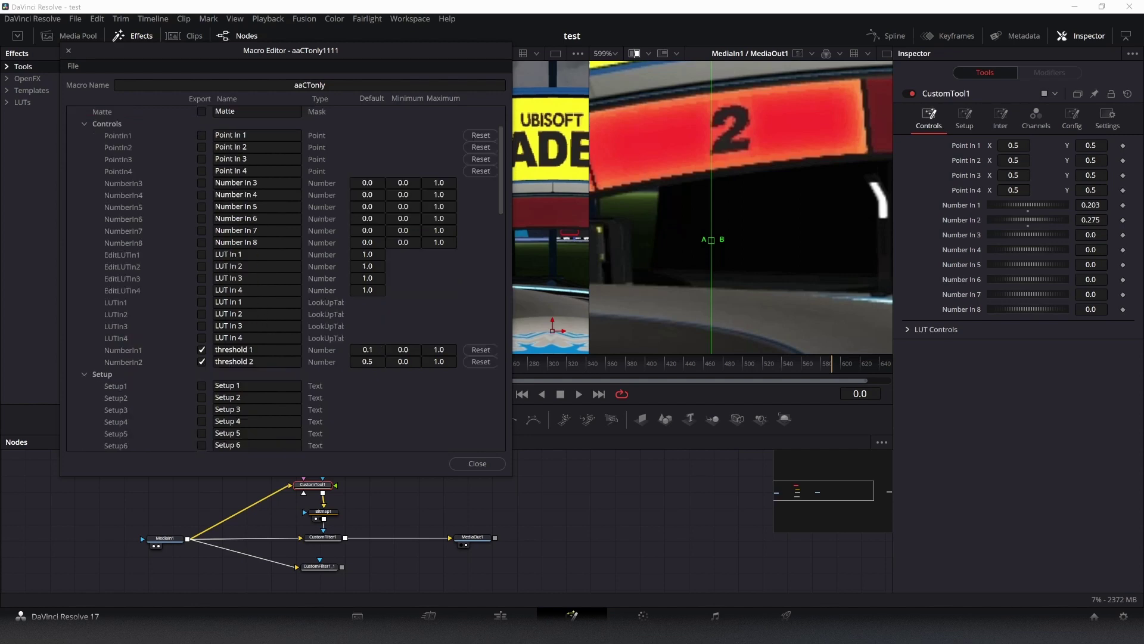
pyautogui.click(368, 361)
pyautogui.press('BackSpace')
pyautogui.write('25')
pyautogui.click(373, 349)
pyautogui.press('BackSpace')
pyautogui.write('2')
pyautogui.click(478, 463)
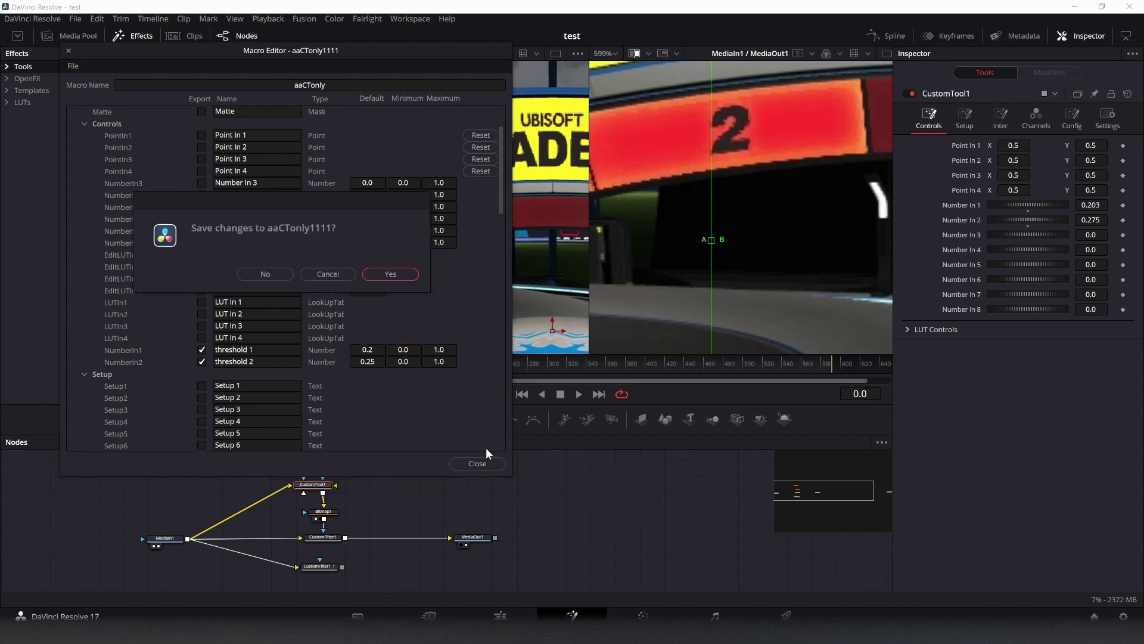
pyautogui.click(393, 278)
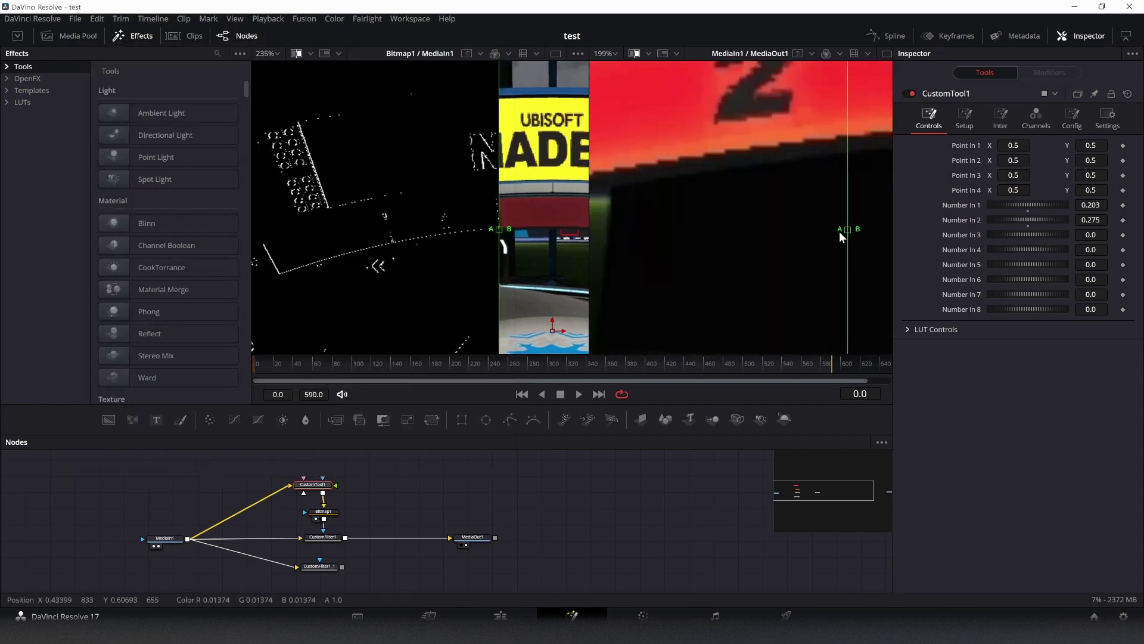